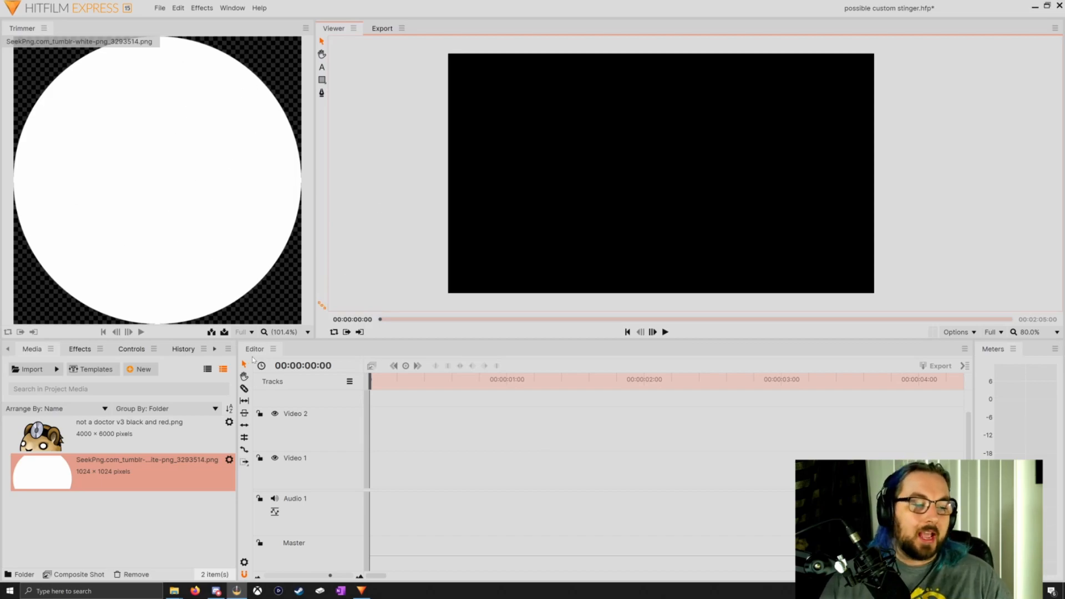
Place the white circle image on Video 1 and the not a doctor image on Video 2, both running from the start to two seconds
click(128, 435)
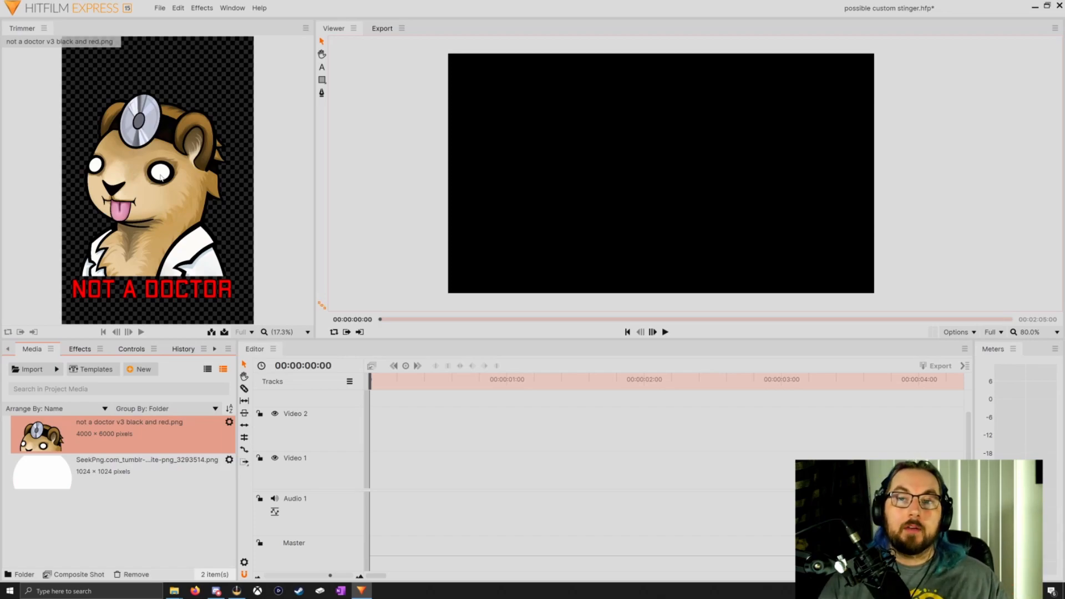
click(38, 475)
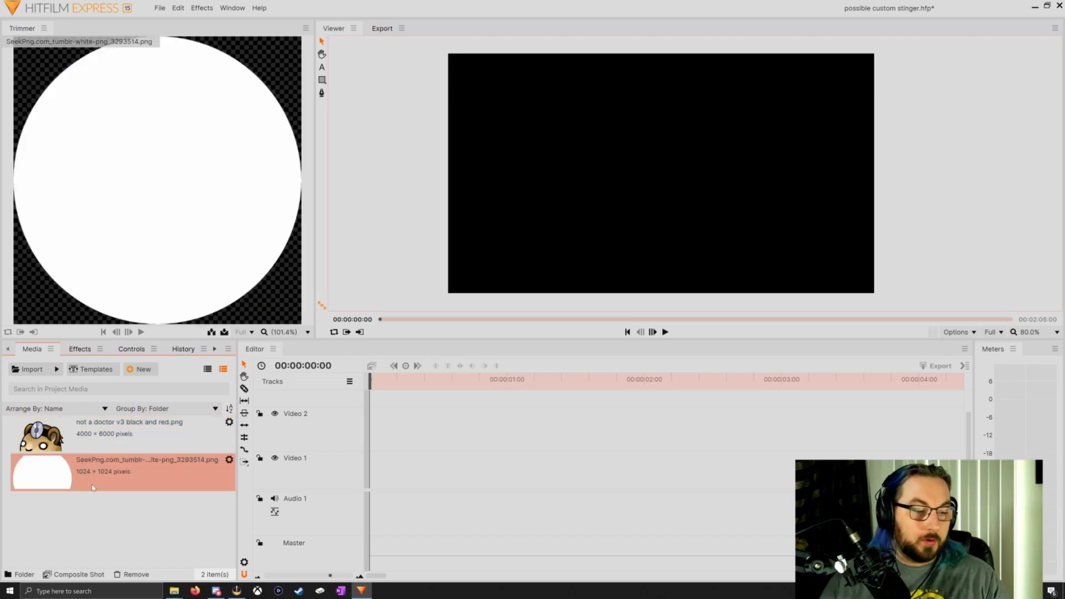
drag(327, 472, 375, 471)
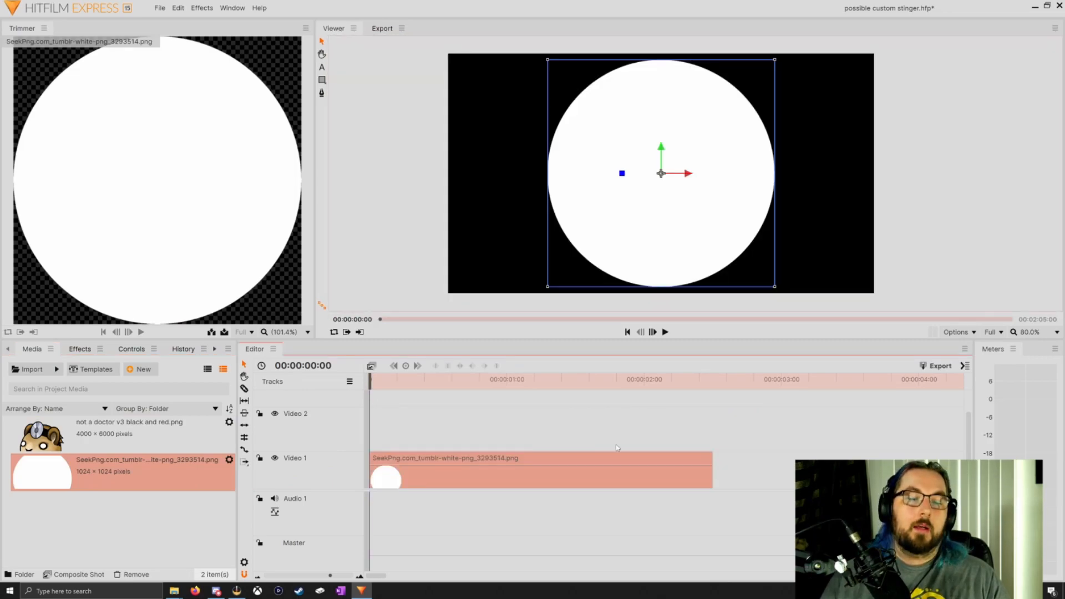
drag(714, 472, 649, 478)
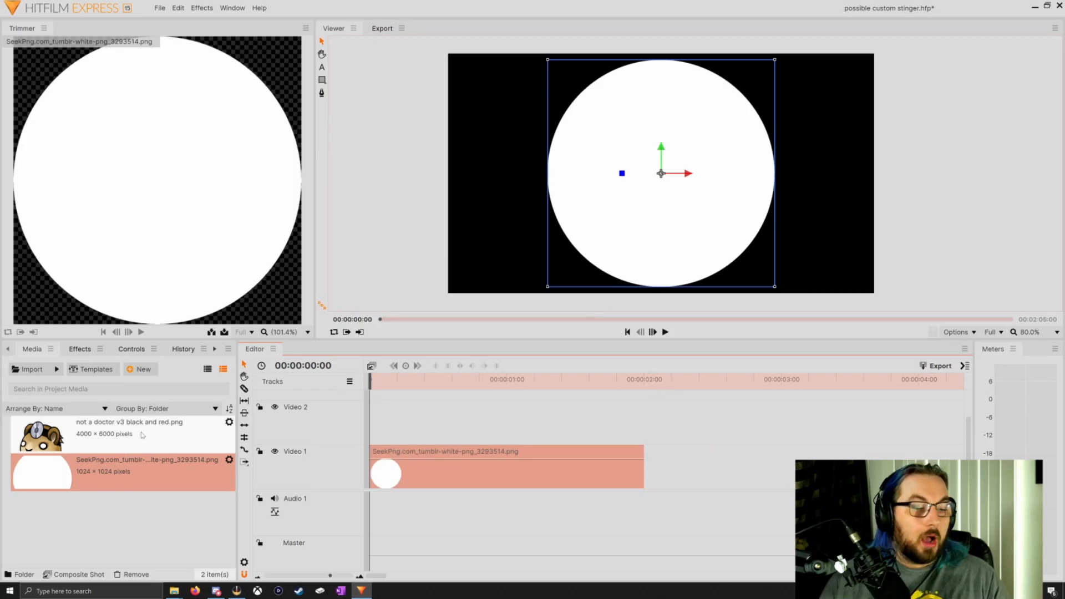
click(109, 441)
drag(294, 439, 643, 422)
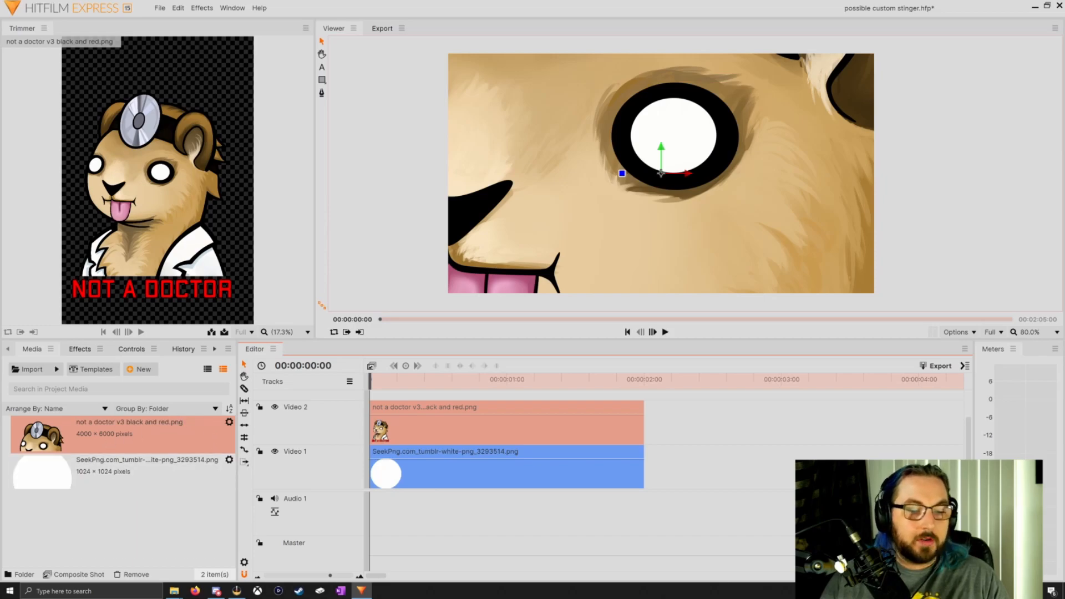
Scale the not a doctor image to 13% and move it to position 12.5, 60.0 inside the white circle
click(127, 349)
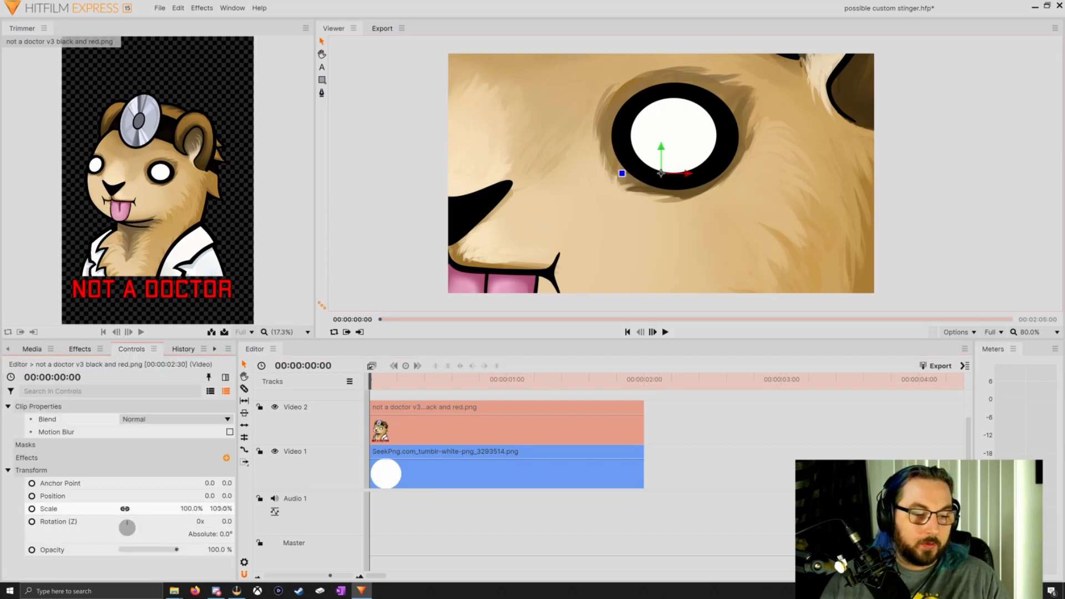
drag(218, 509, 193, 508)
drag(663, 176, 667, 162)
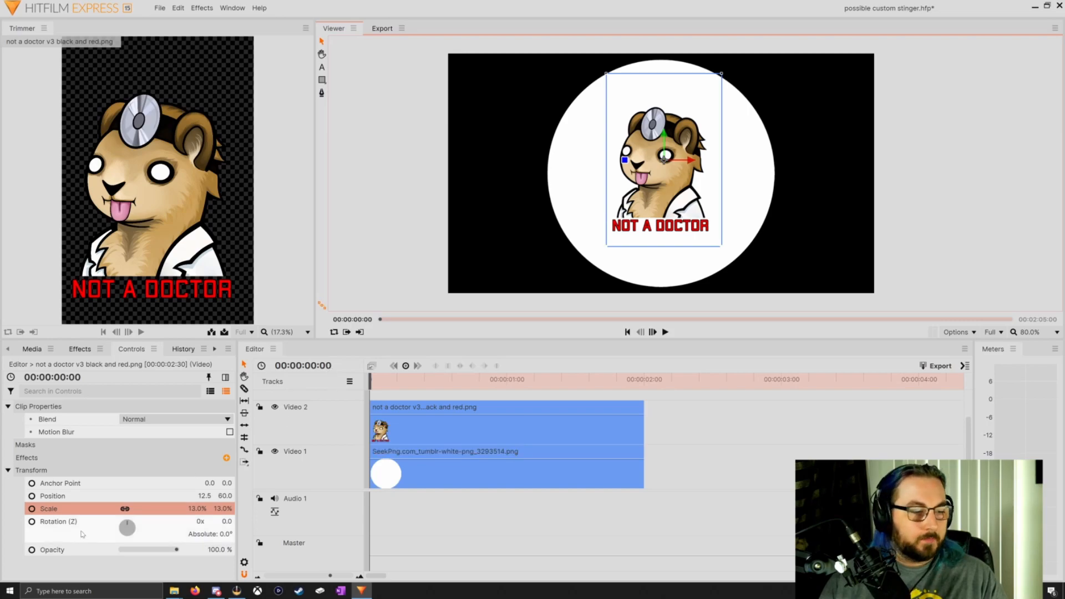
Enable scale keyframing at the first frame on both the not a doctor clip and the white circle clip
click(32, 509)
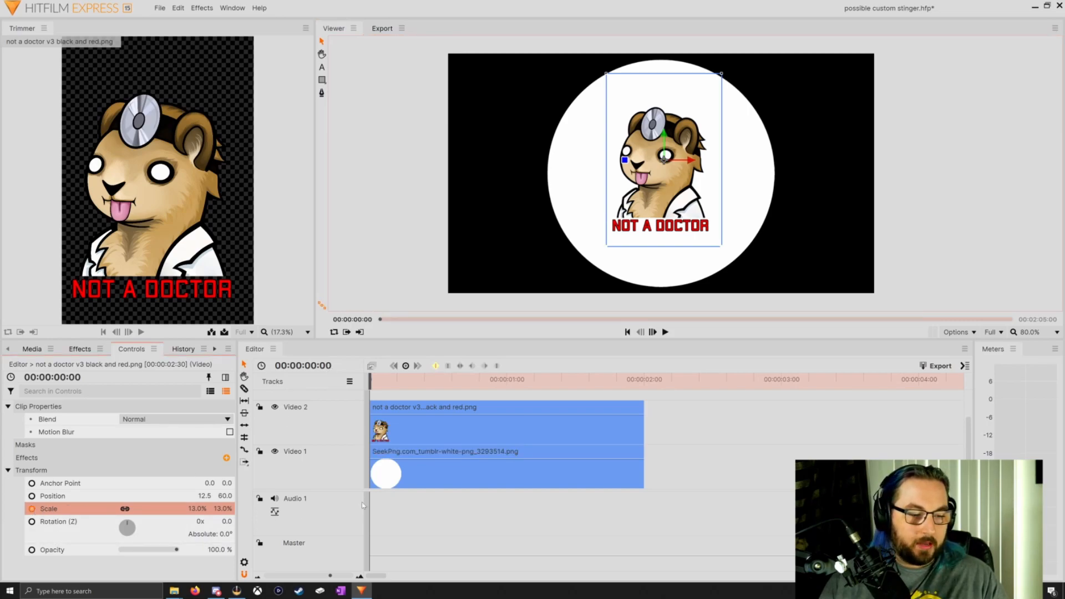
click(386, 478)
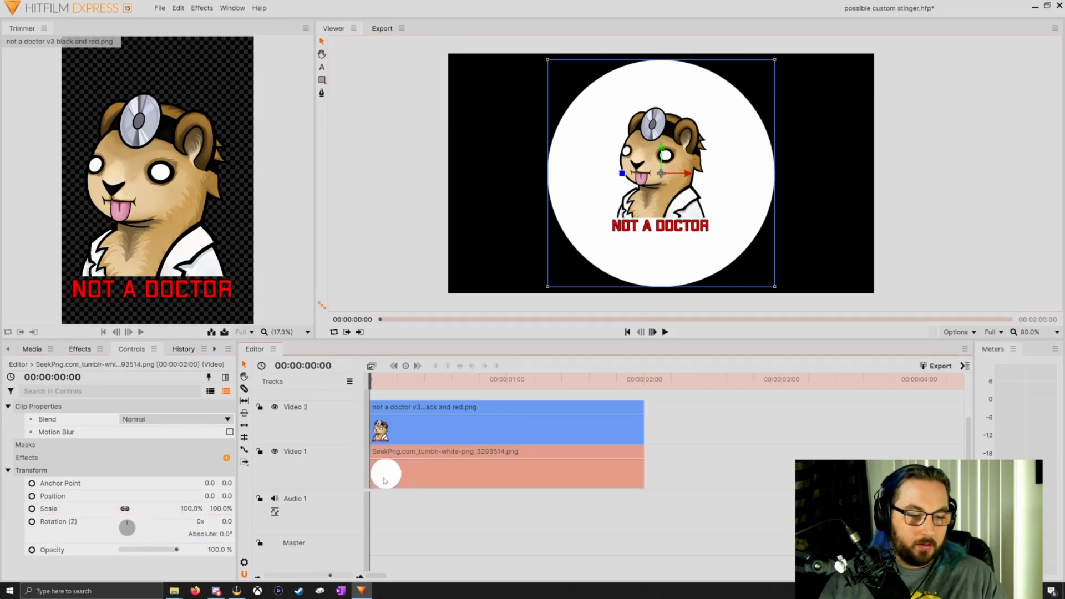
click(32, 509)
Set the starting scale keyframes of the not a doctor clip and the white circle clip to 0%
click(426, 440)
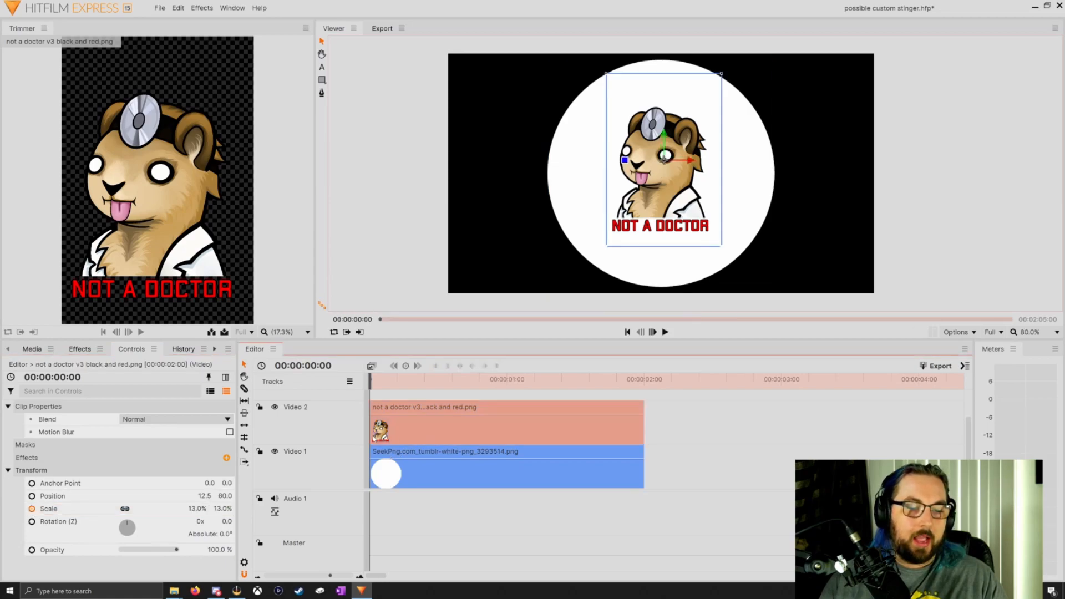
click(221, 509)
text(0)
key(Return)
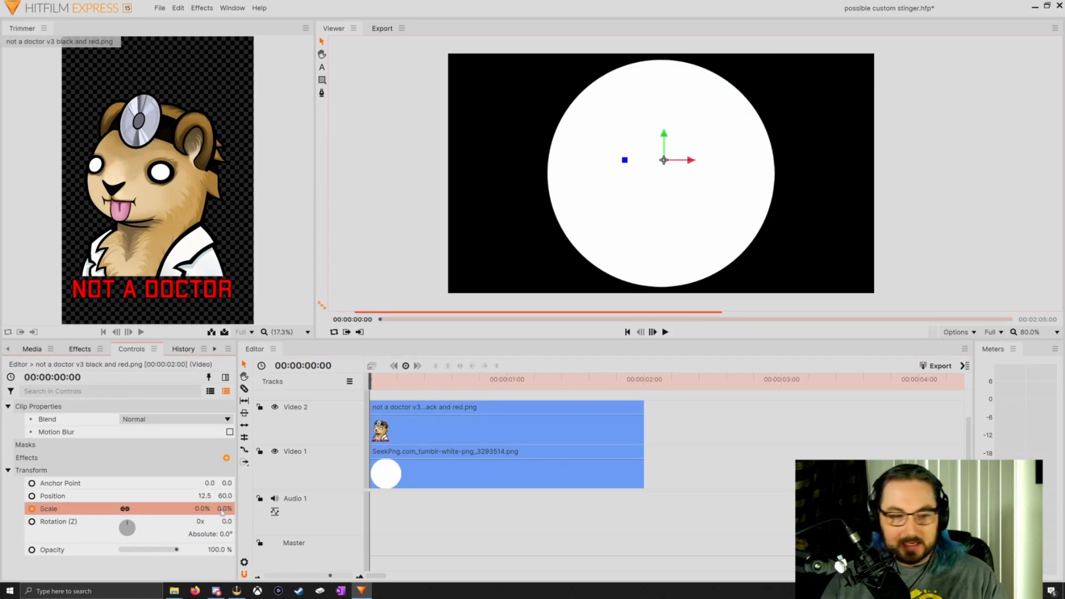
click(436, 488)
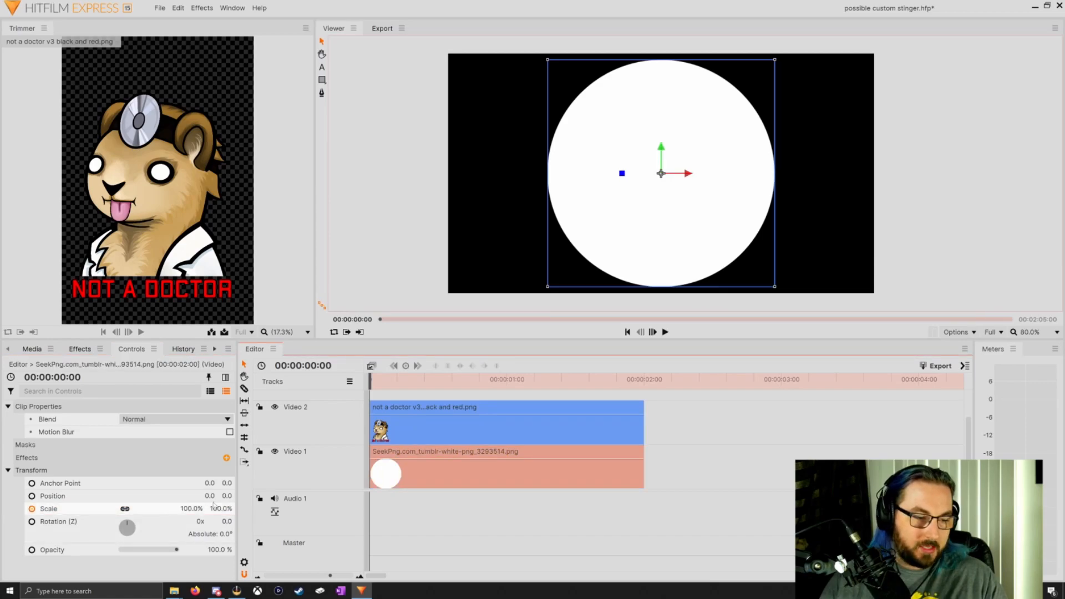
click(219, 508)
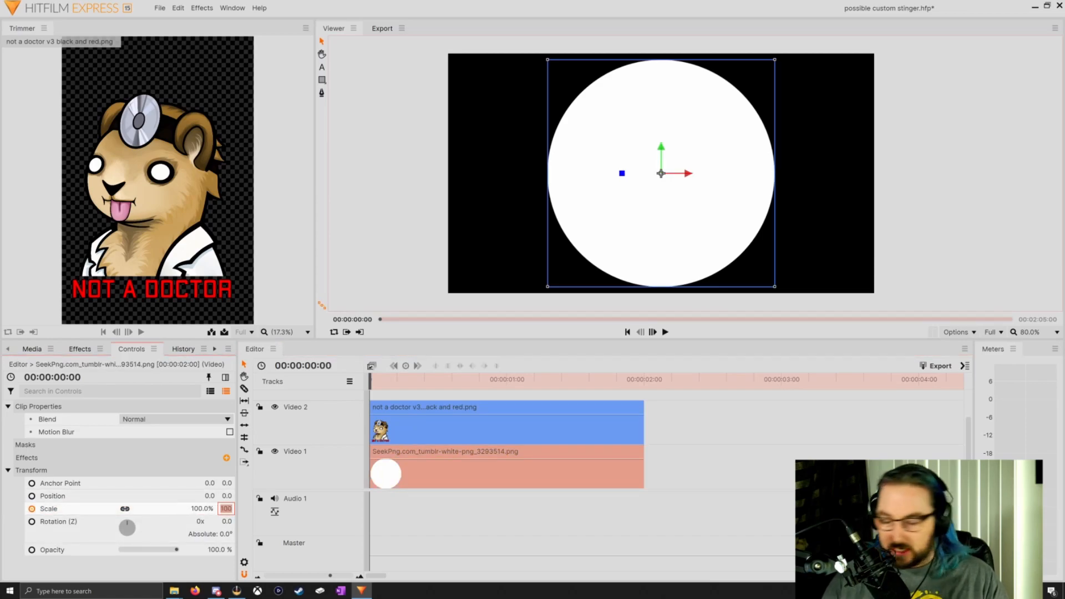
text(0)
click(33, 510)
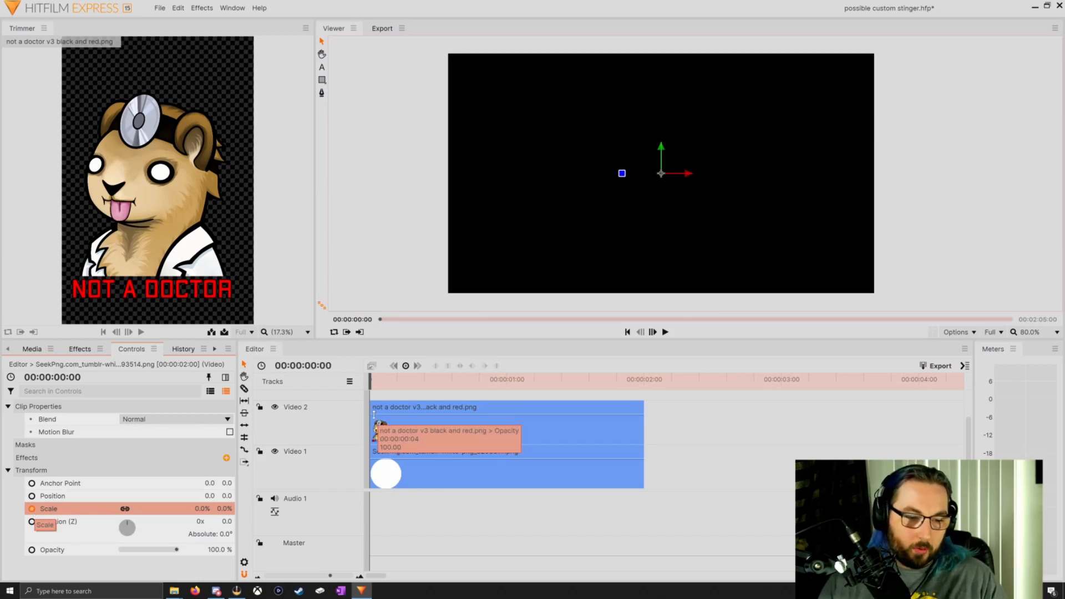
Keyframe the white circle's scale at 91% at 00:00:00:32
drag(370, 383, 446, 383)
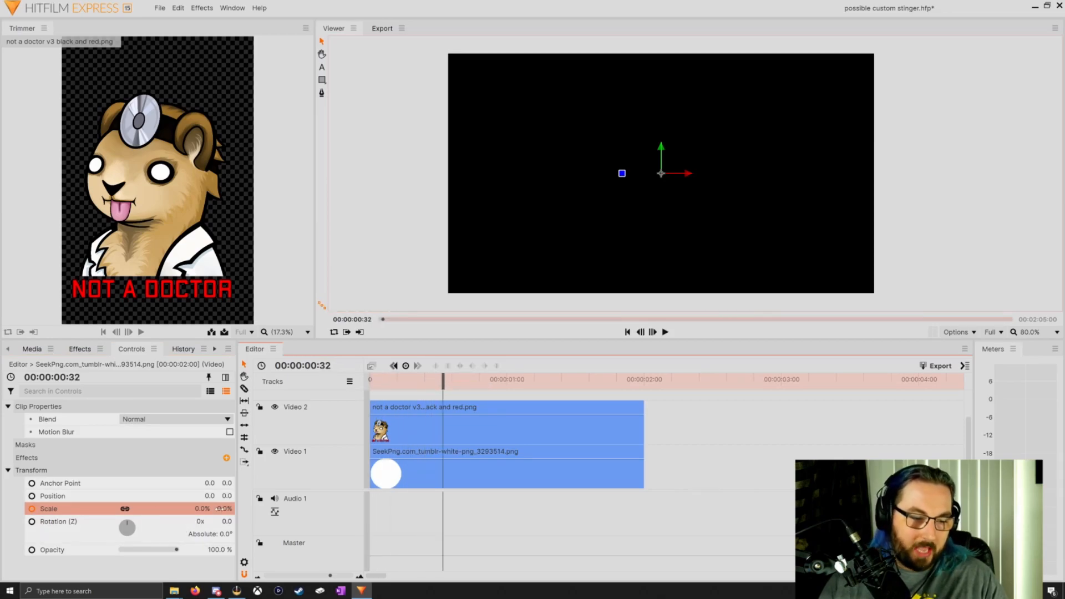
click(223, 509)
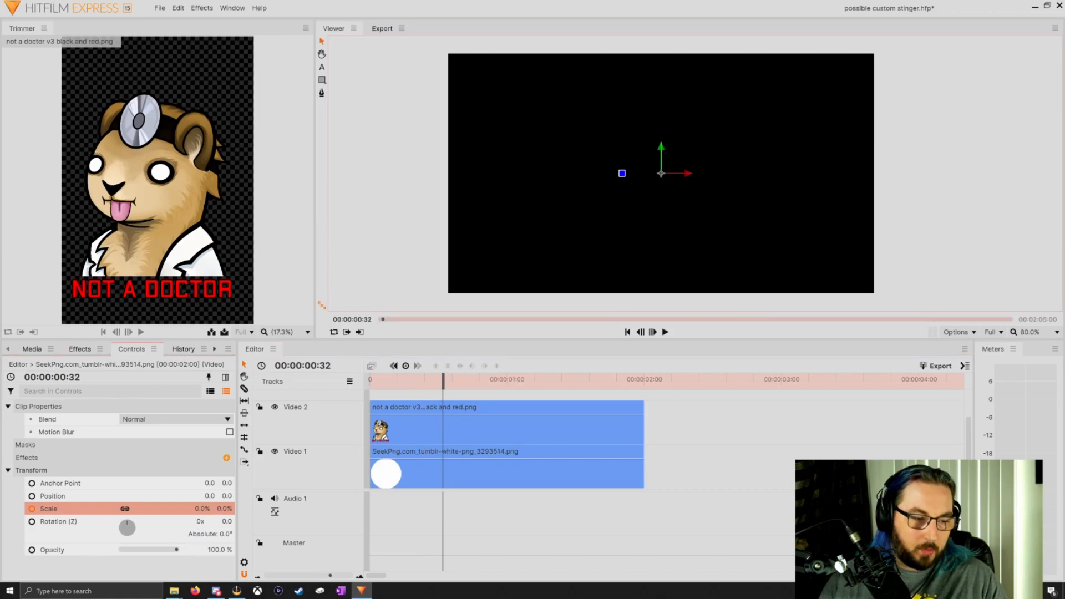
click(409, 467)
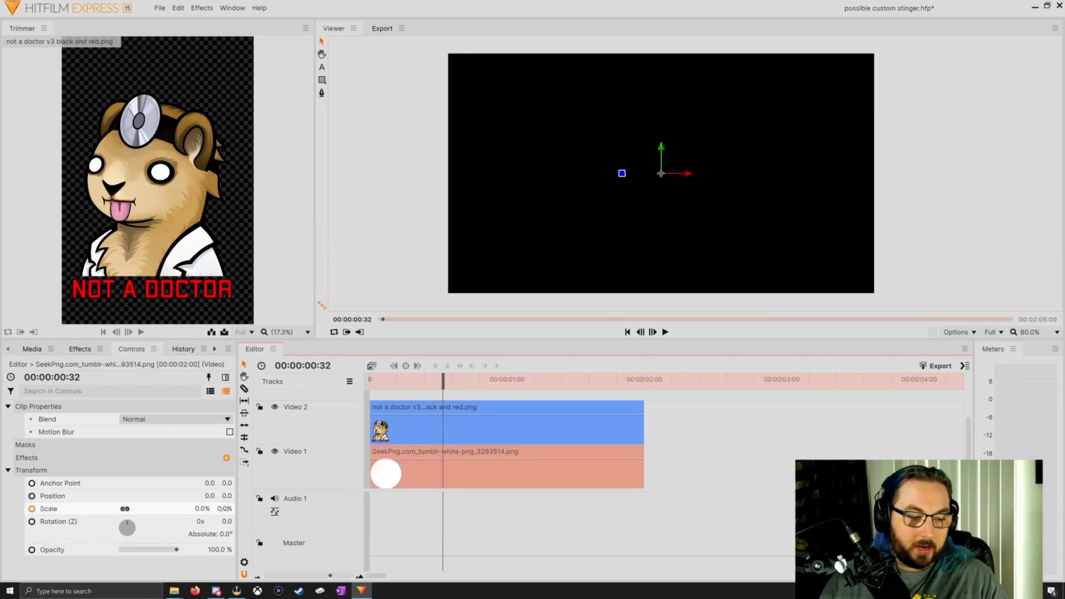
drag(224, 509, 280, 509)
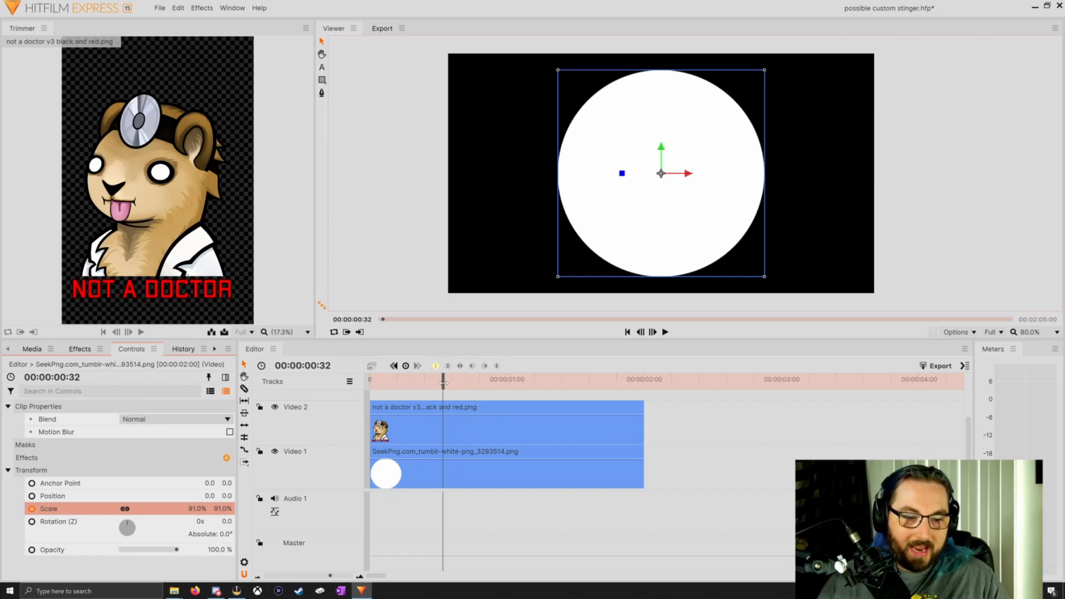
At 00:00:01:00, keyframe the white circle's scale at 250% so it fills the frame and the not a doctor image's scale at 17%
drag(444, 381, 506, 385)
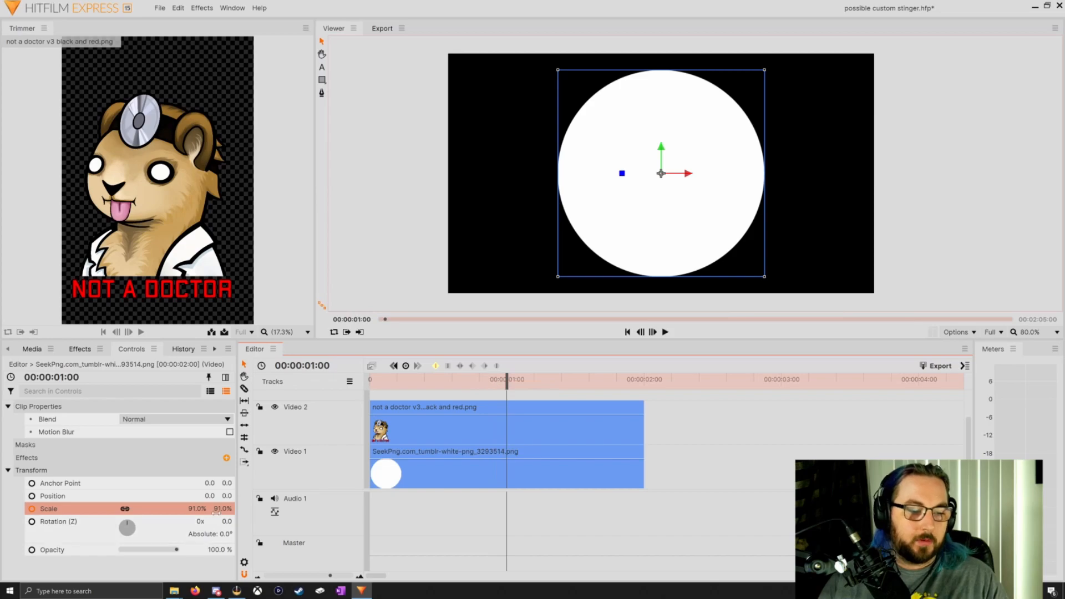
drag(216, 511, 266, 511)
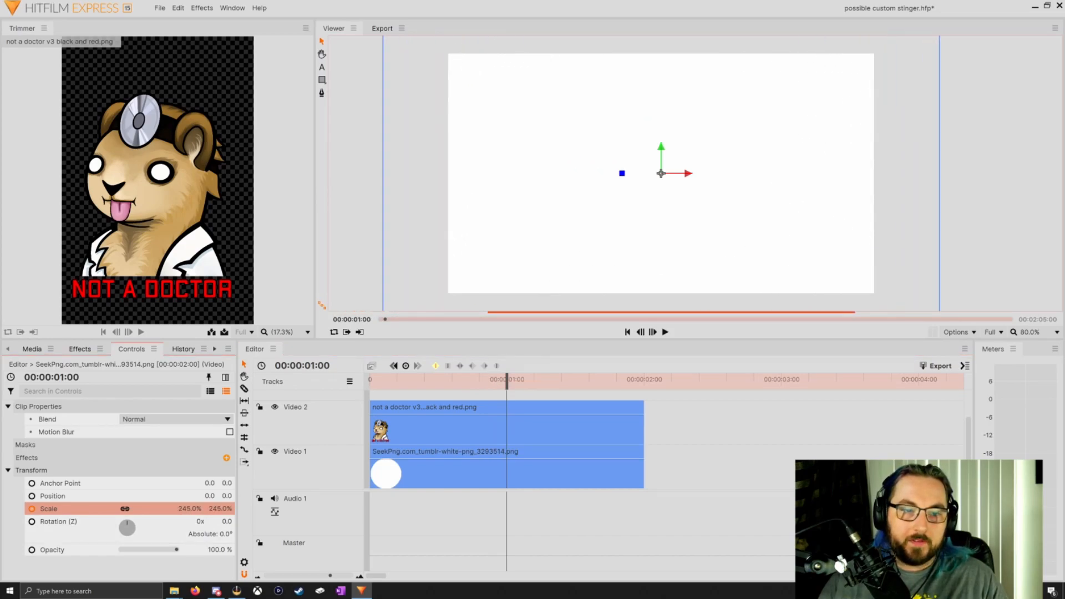
click(382, 424)
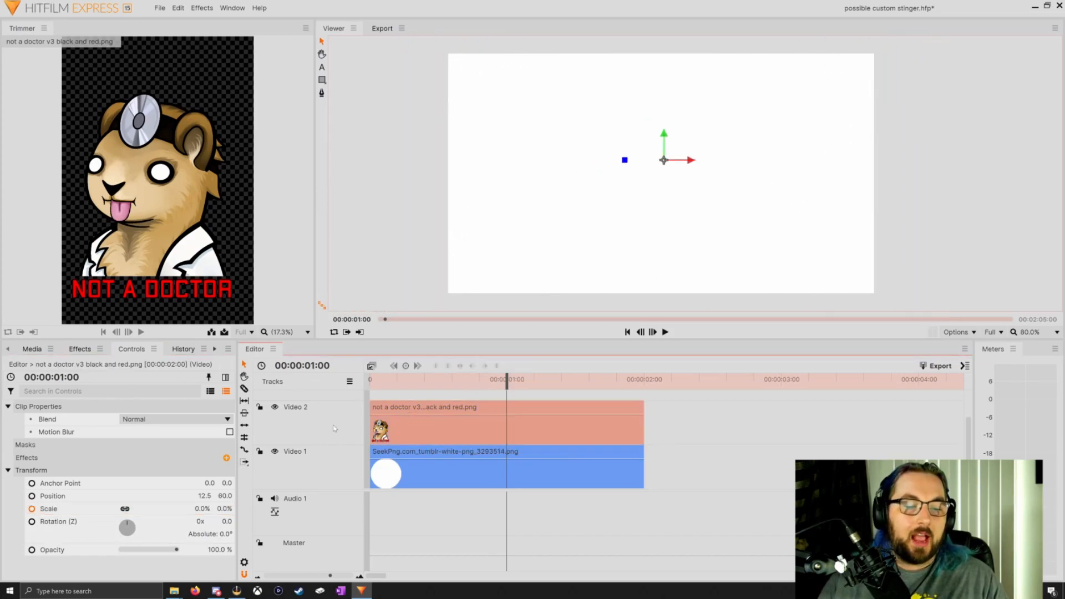
drag(224, 509, 235, 509)
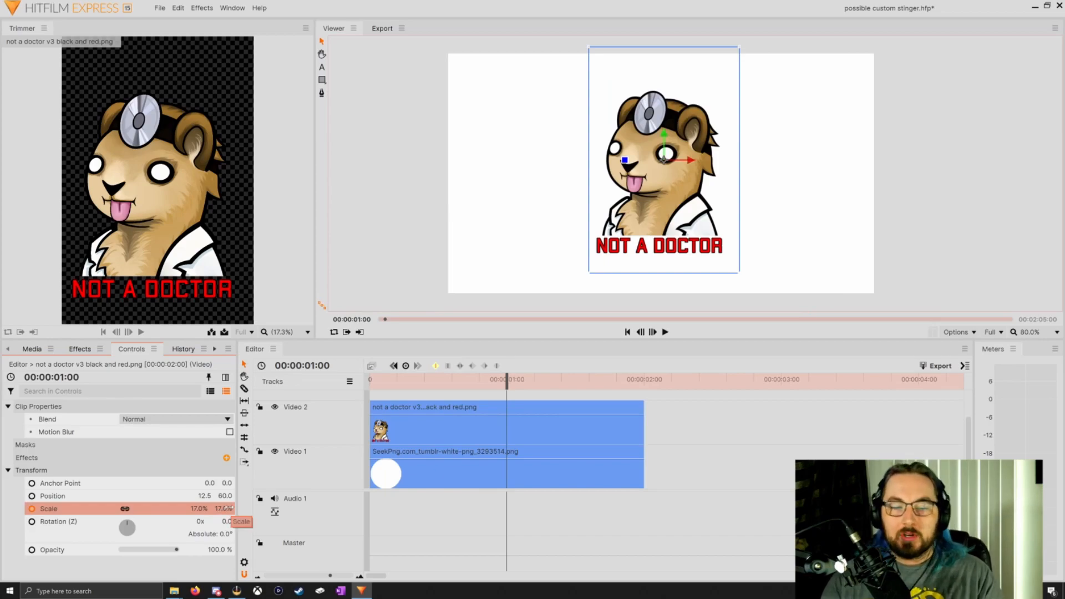
At 00:00:01:28, keyframe the white circle's scale at 342% and the not a doctor image's scale at 22%
drag(506, 381, 570, 387)
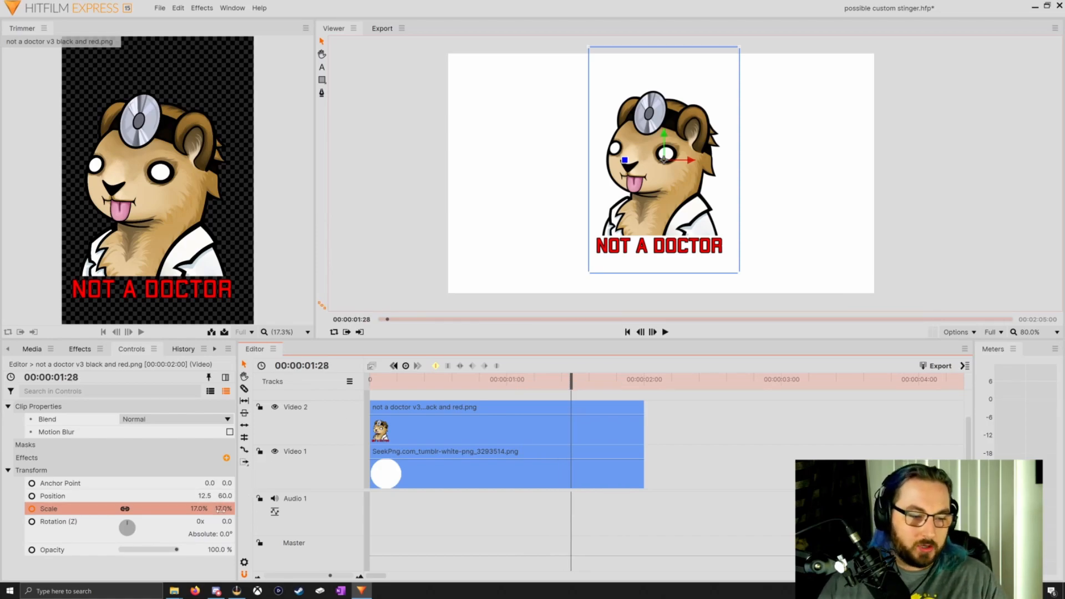
click(413, 482)
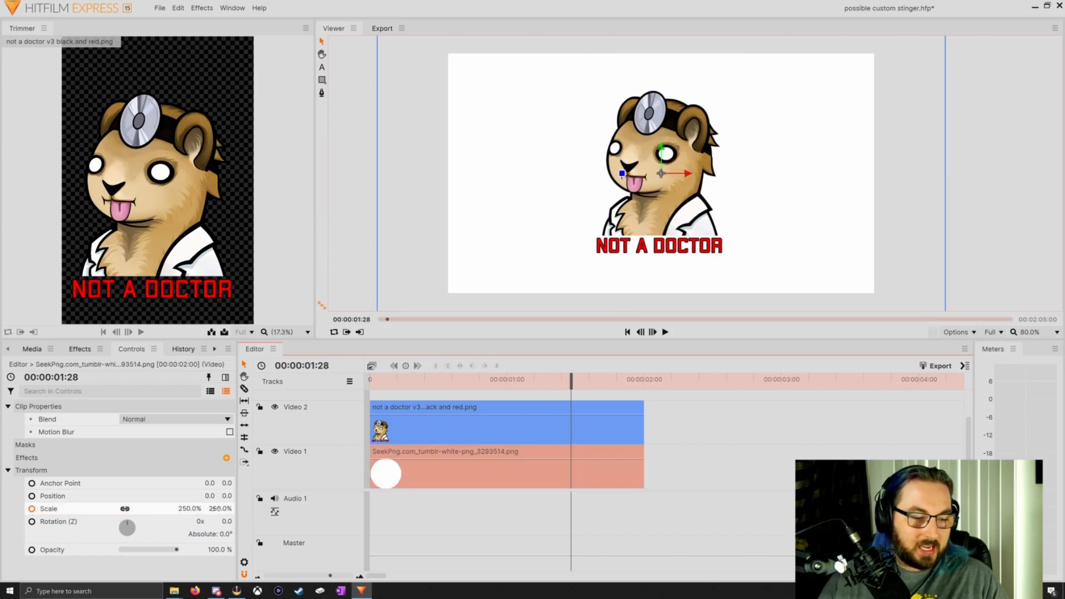
drag(217, 509, 211, 509)
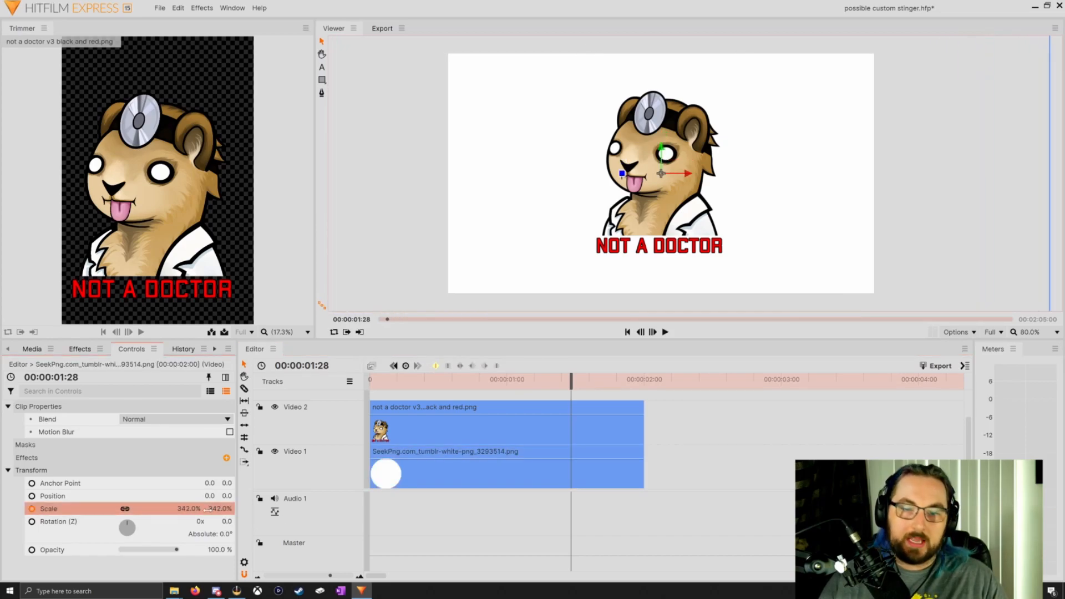
click(462, 420)
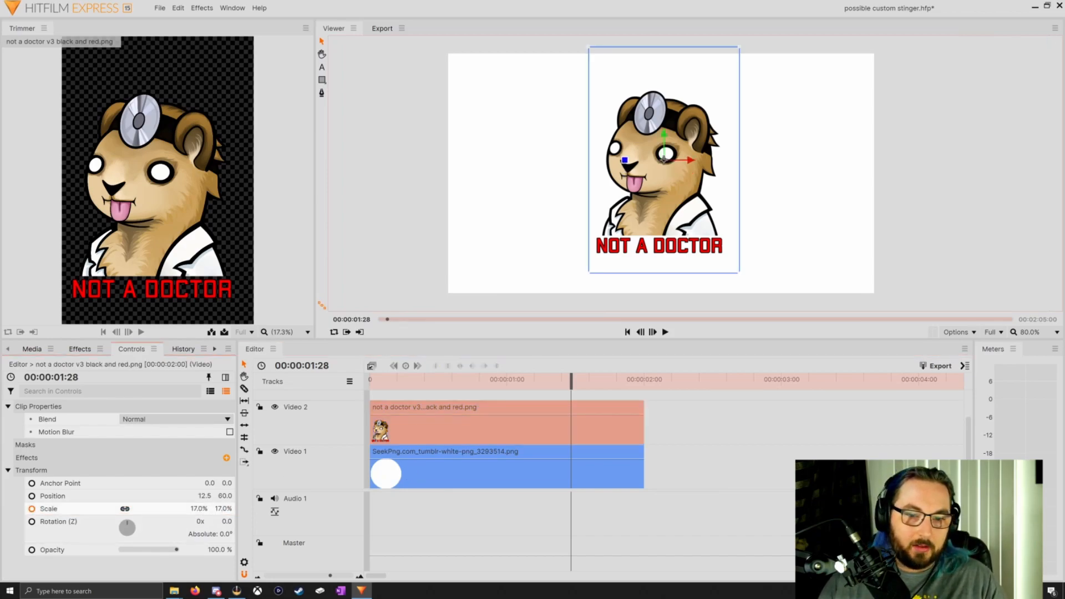
drag(223, 508, 226, 508)
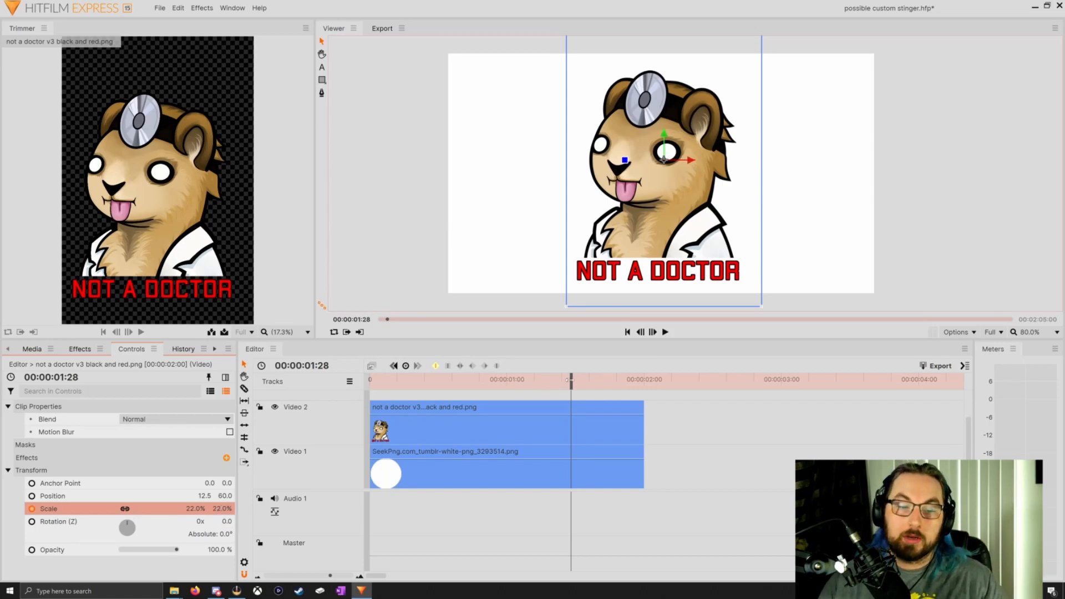
At 00:00:01:59, keyframe the scale of both the not a doctor image and the white circle at 0%
drag(575, 380, 641, 380)
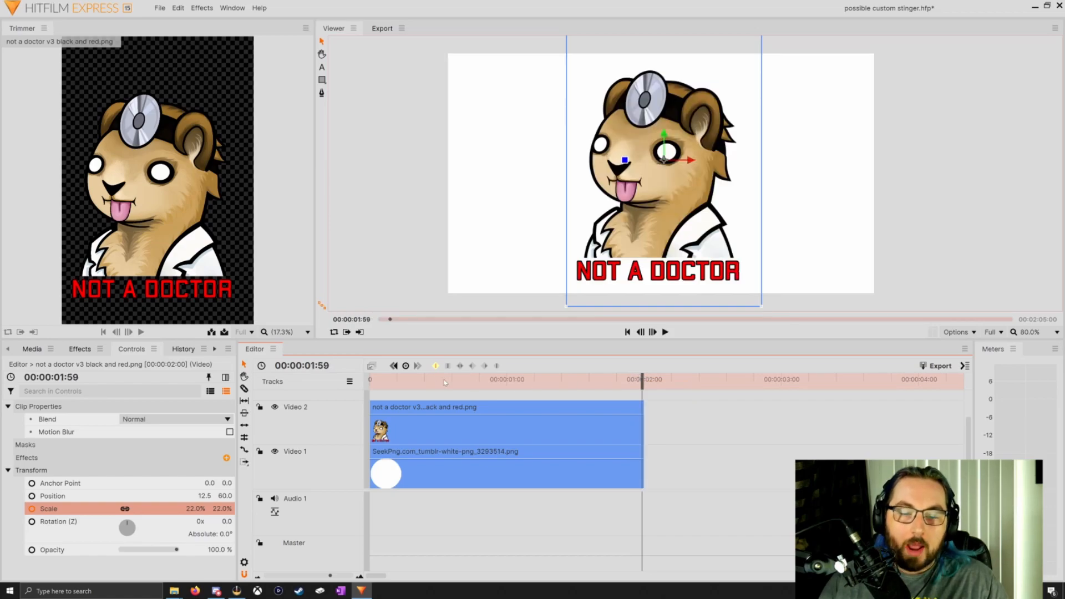
click(224, 508)
text(0)
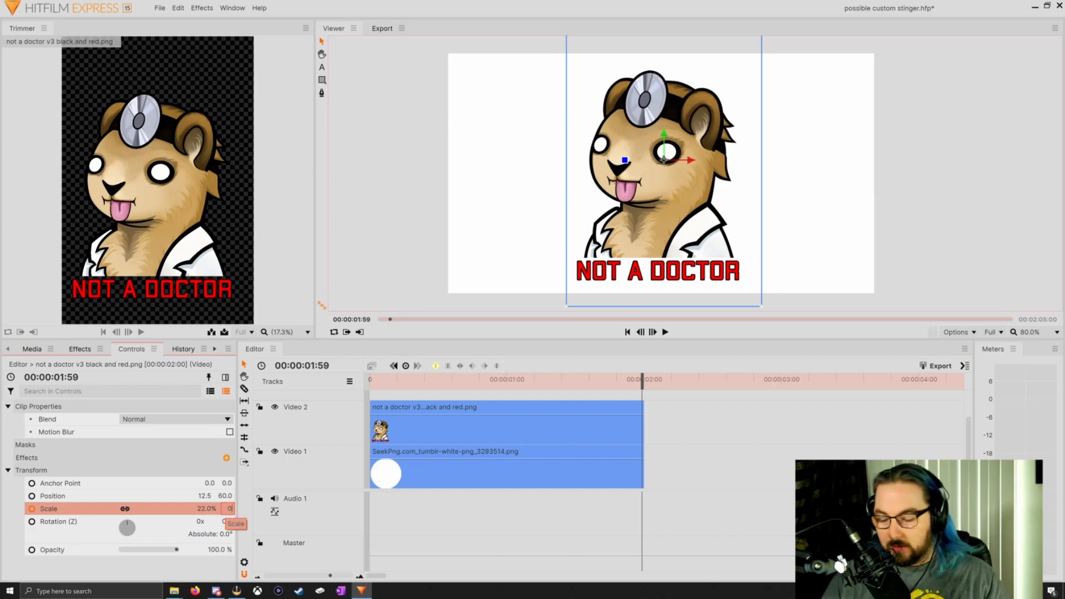
click(425, 481)
click(224, 509)
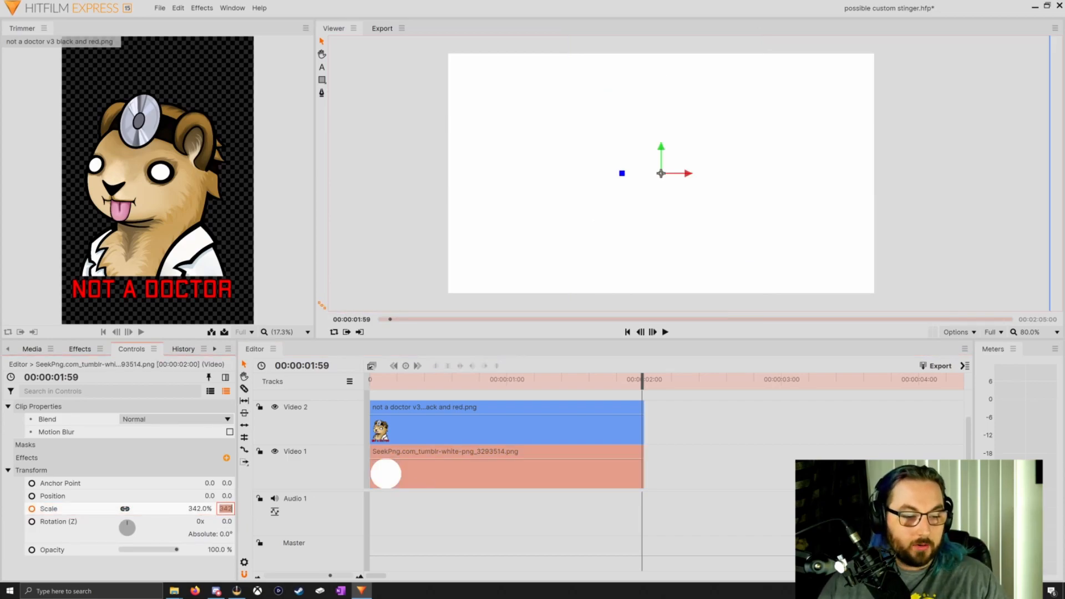
text(0)
key(Return)
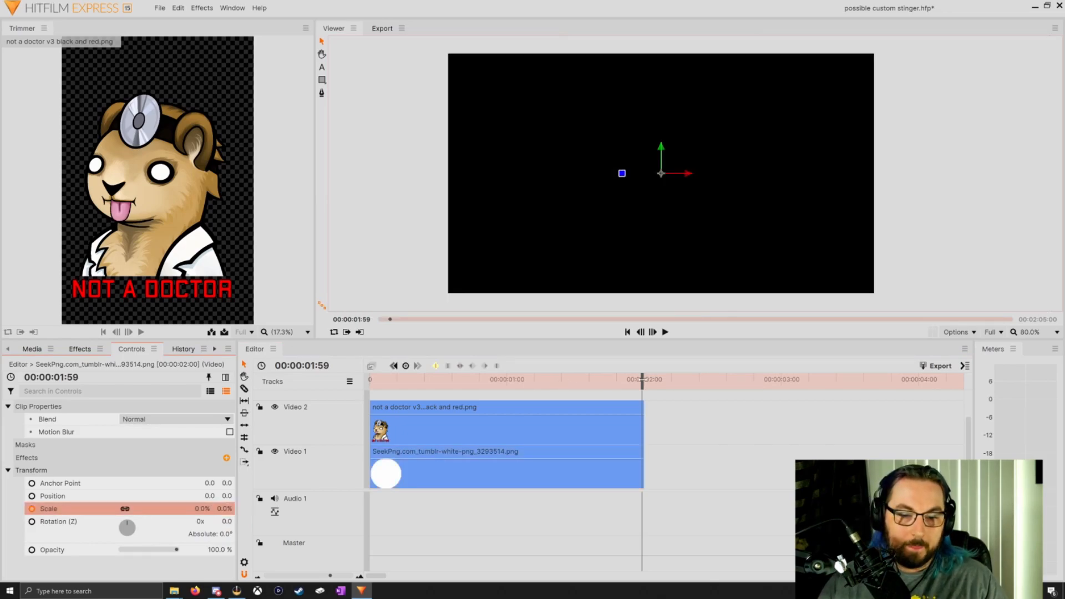
Turn on loop playback and play the stinger animation from the beginning to check it
drag(641, 380, 310, 384)
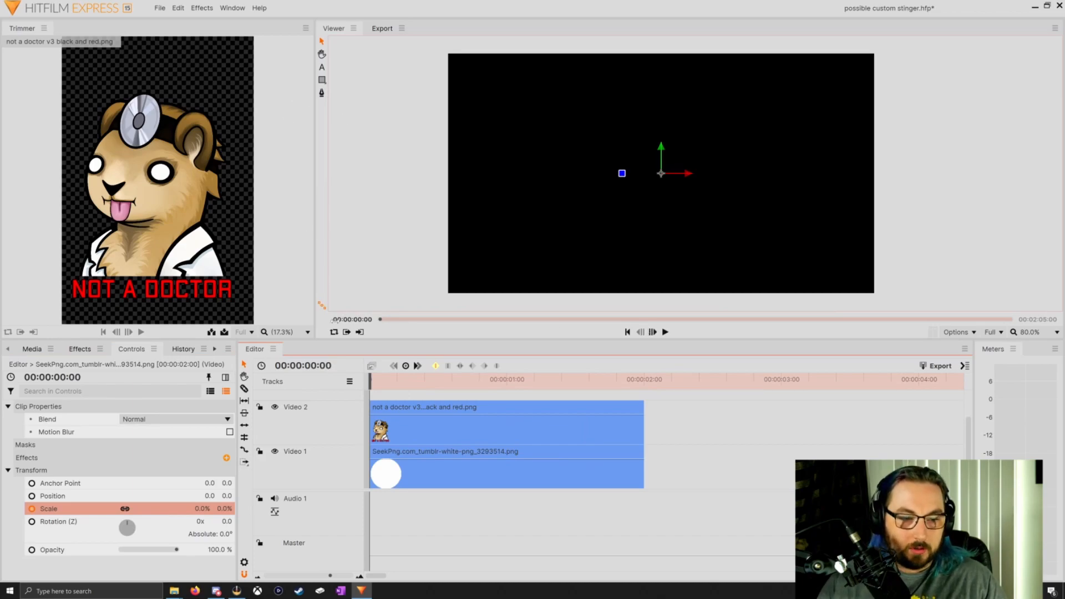
click(334, 331)
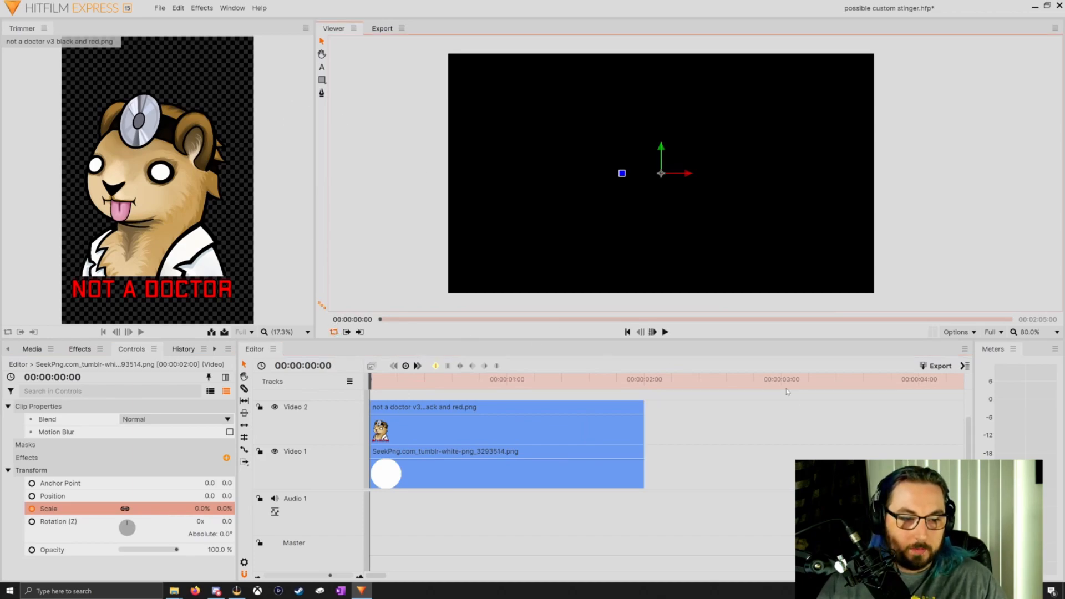
click(666, 332)
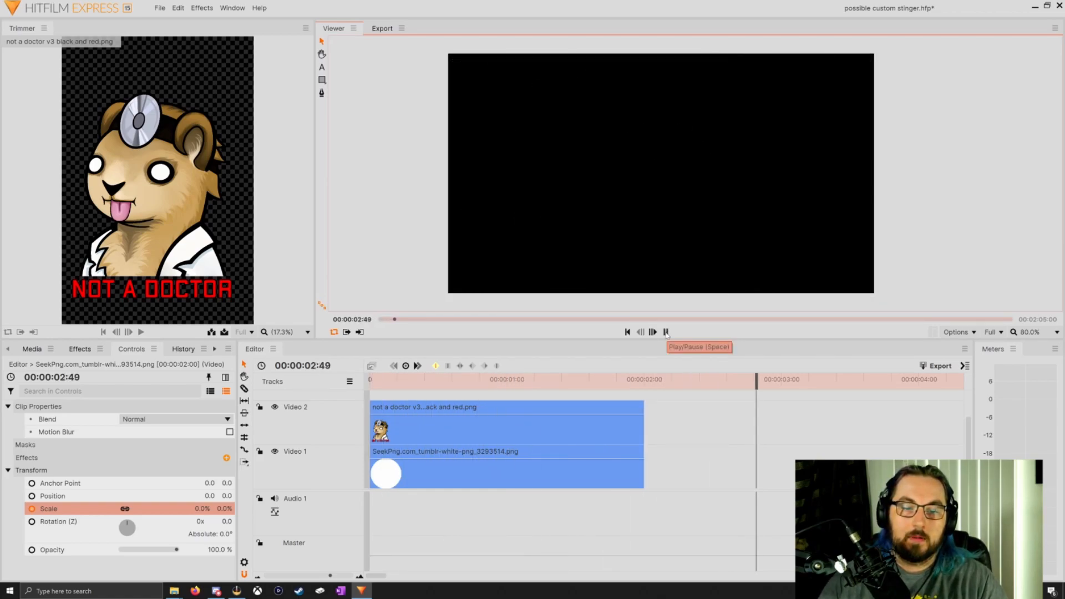
click(666, 332)
click(627, 332)
click(665, 332)
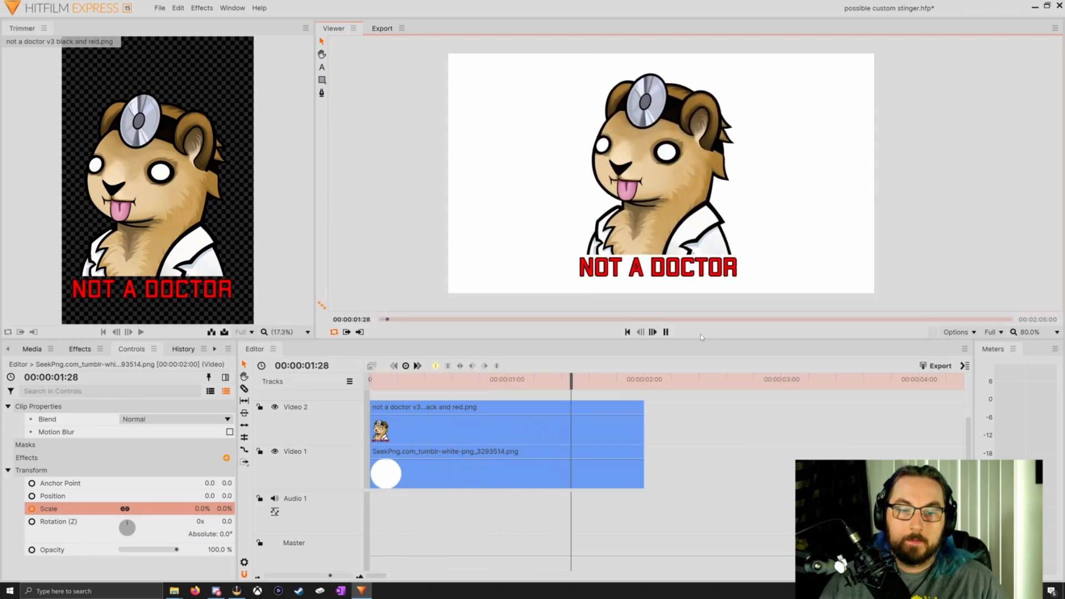
Replay the stinger from its first frame several times to review the motion, and return the playhead to the start
click(666, 332)
click(627, 332)
click(665, 332)
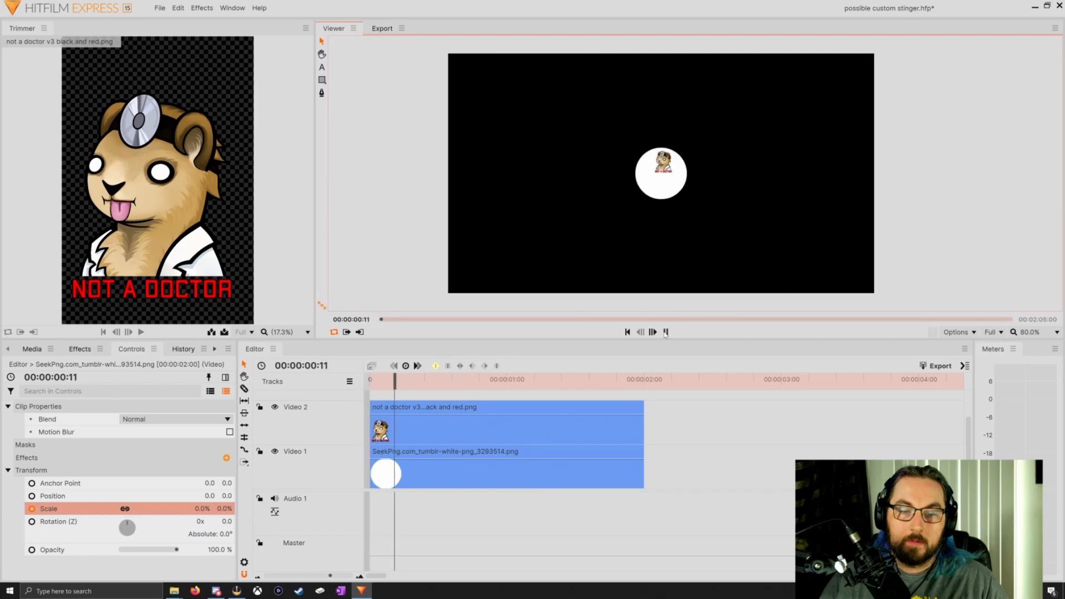
click(627, 332)
click(665, 332)
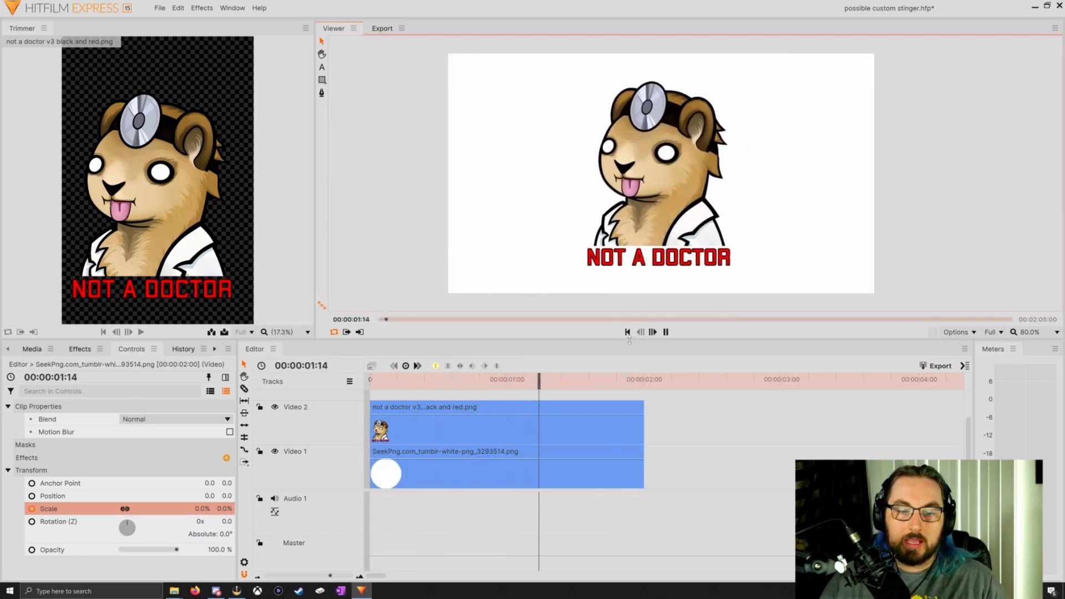
click(627, 332)
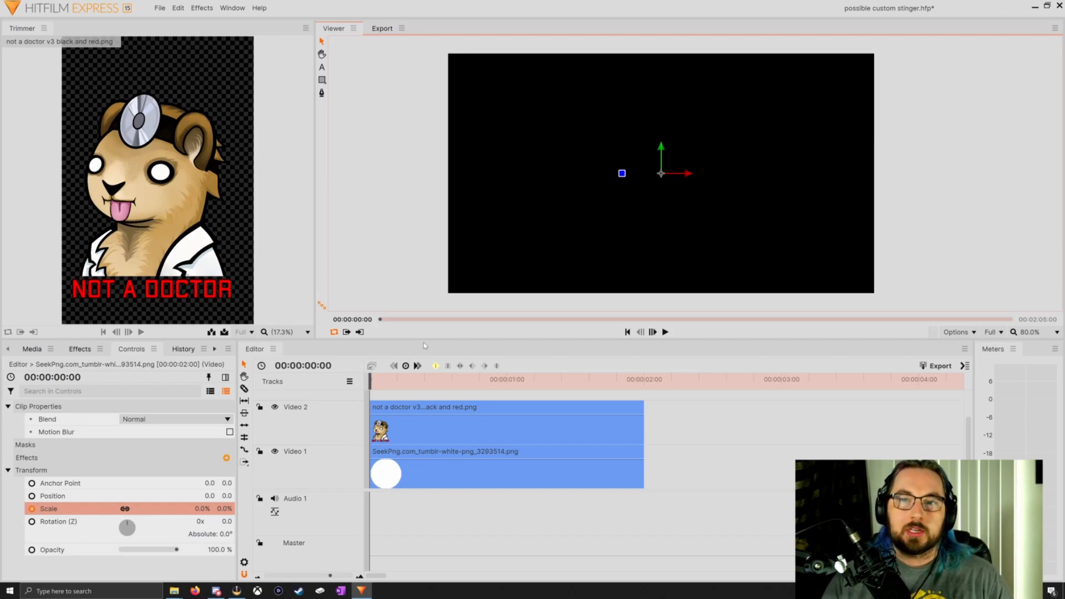
click(403, 242)
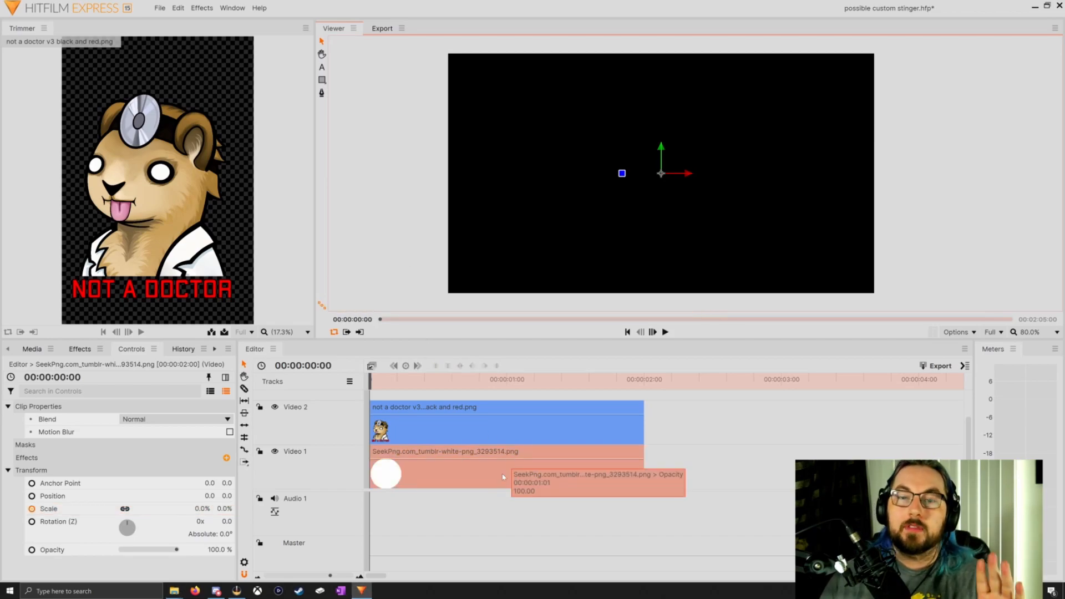
click(665, 331)
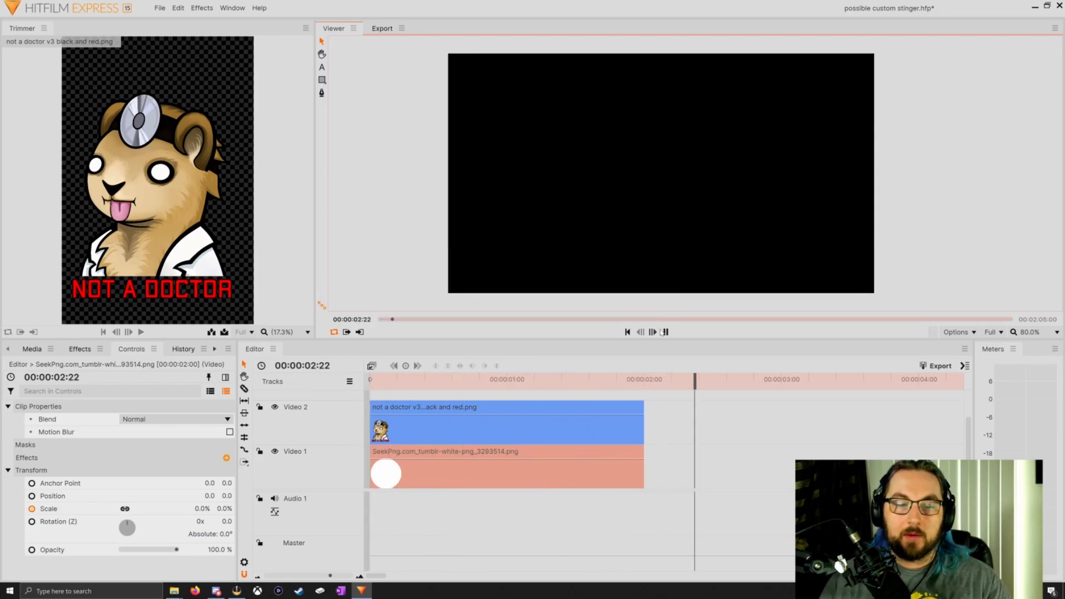
click(665, 332)
click(627, 331)
click(663, 331)
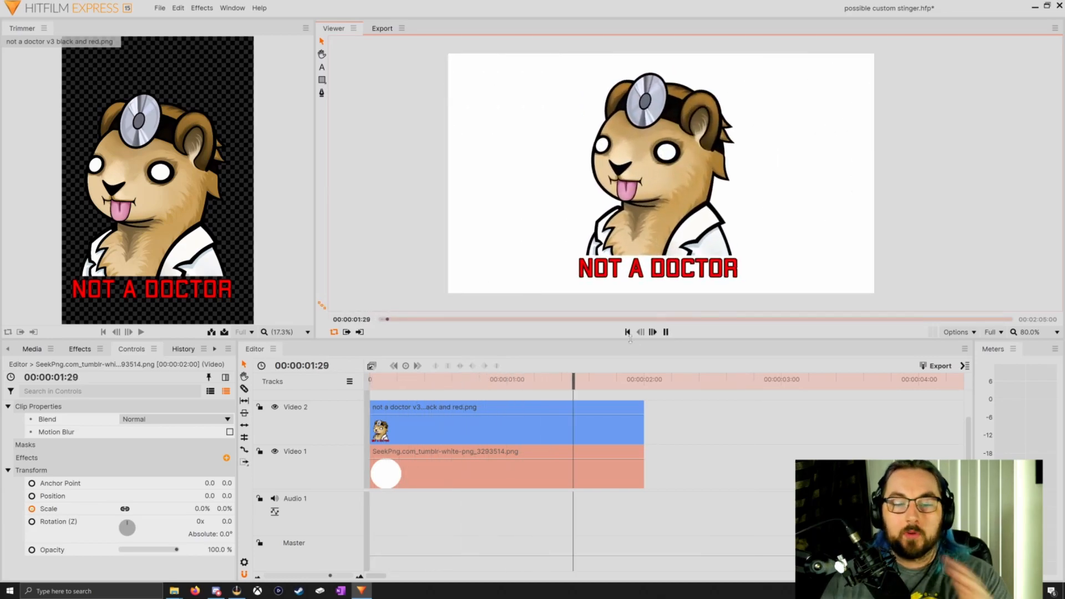
click(628, 331)
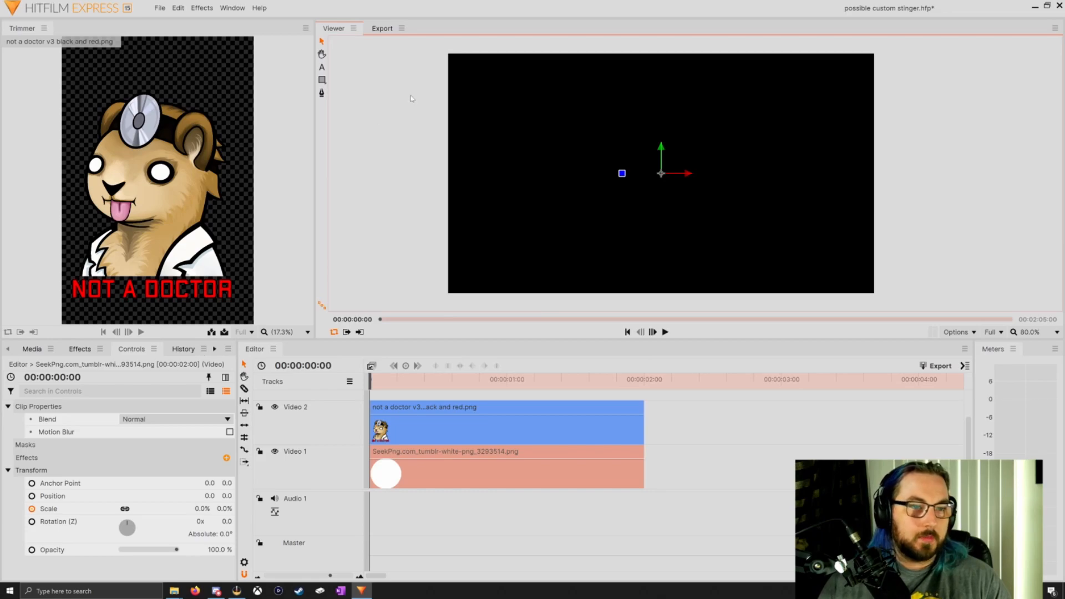
Set the default export preset to Uncompressed AVI with Alpha
click(384, 31)
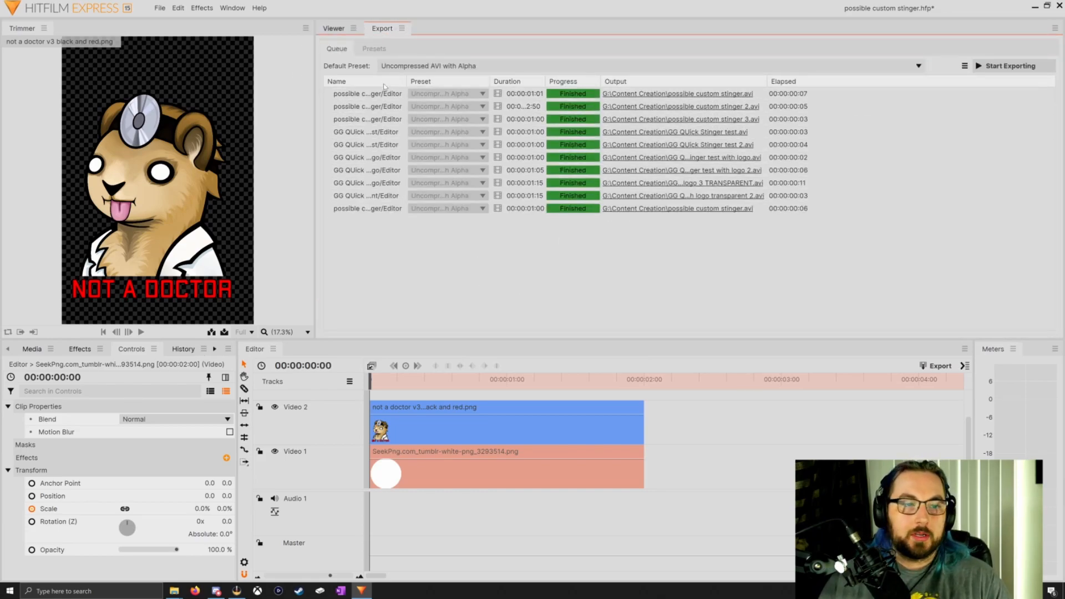
click(525, 70)
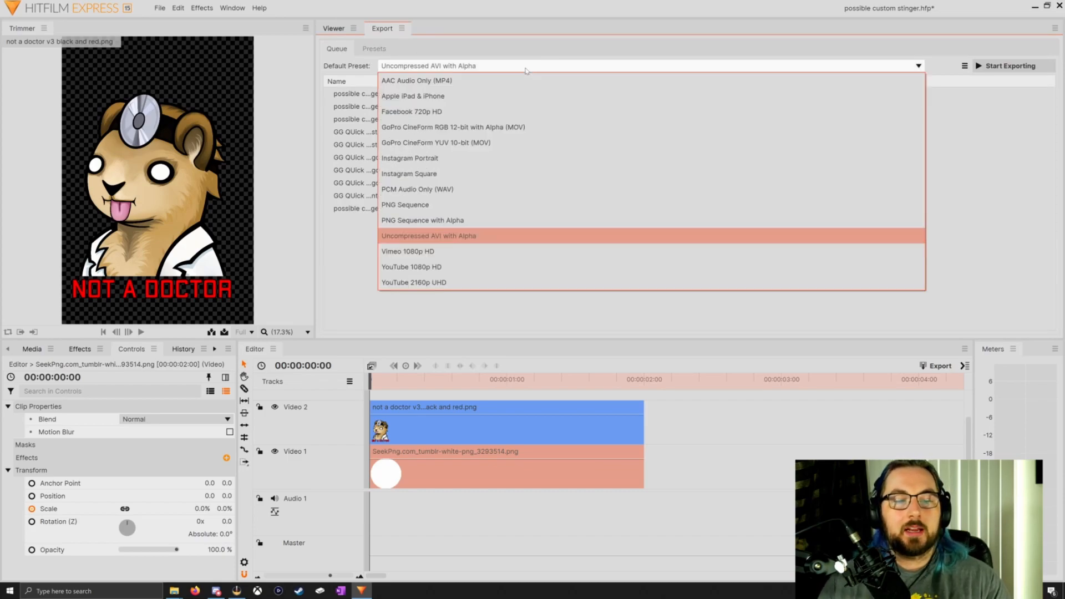
click(466, 237)
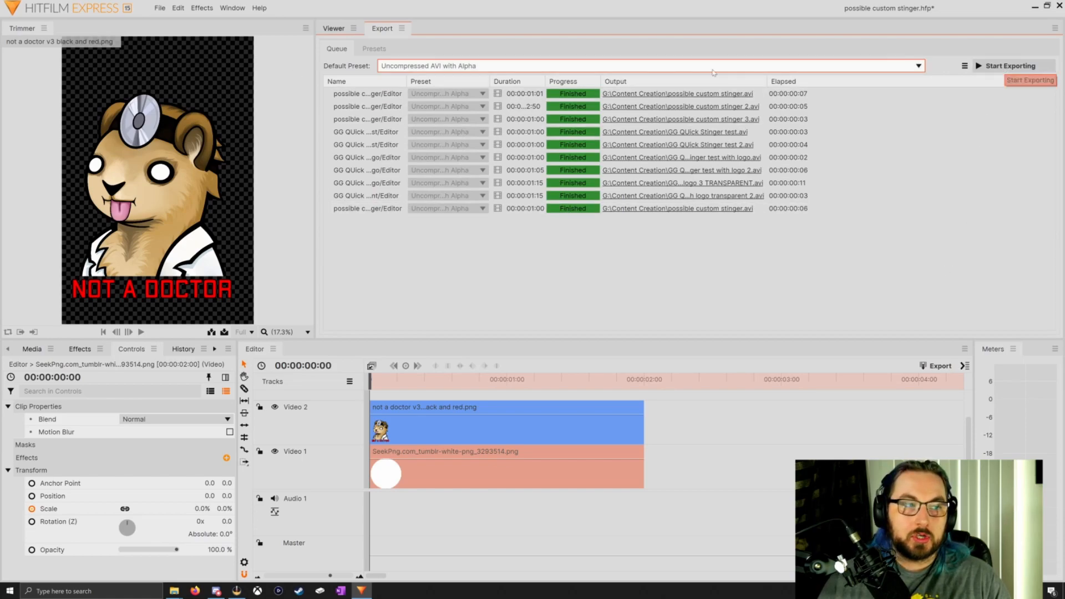
Save the project under the new name "custom stinger yt test" in the Content Creation folder
click(160, 7)
mouse_move(178, 8)
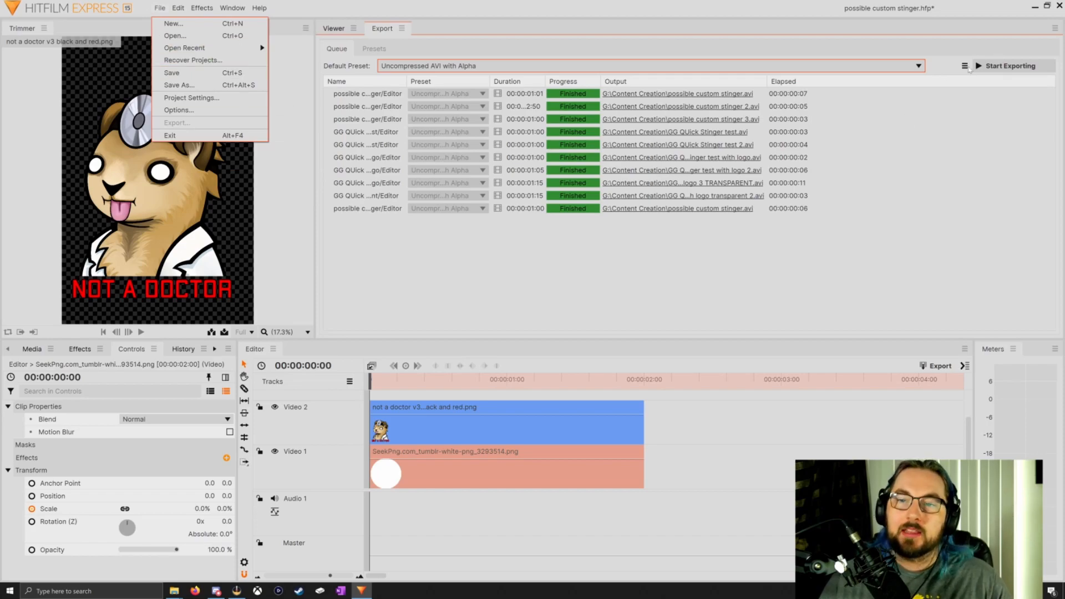
click(180, 87)
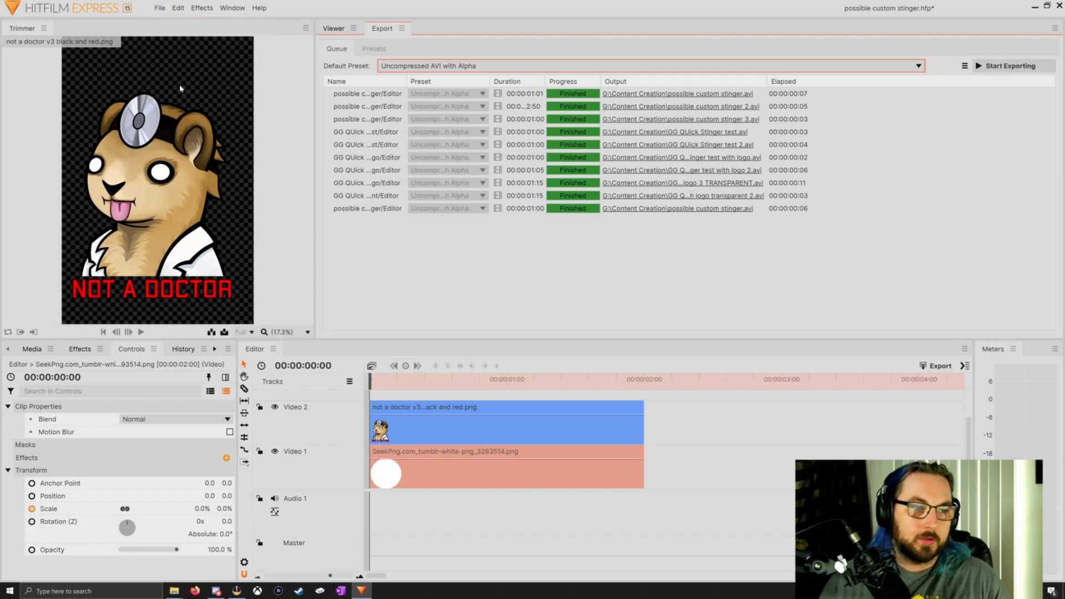
text(custom stinger yt test)
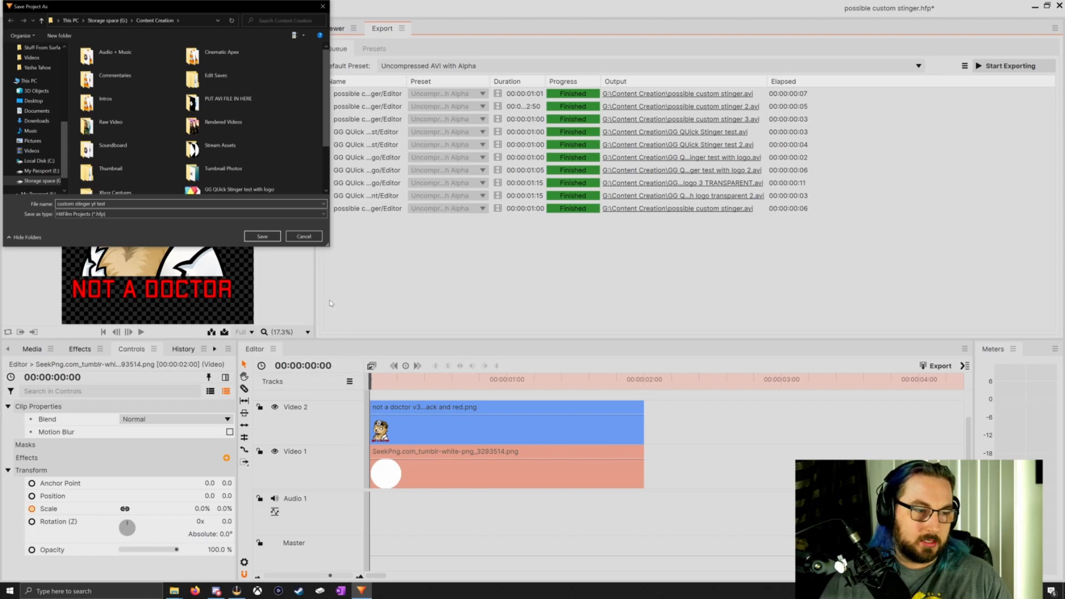
key(Return)
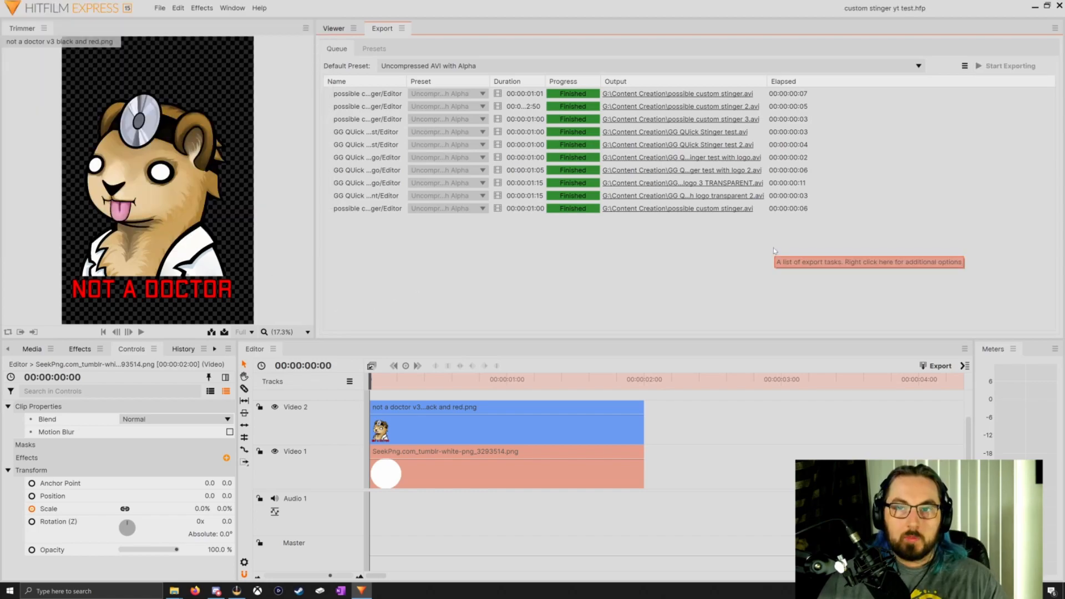
Export the timeline as the AVI file "custom stinger yt test" in Content Creation and check the exported file's size in its properties
click(930, 369)
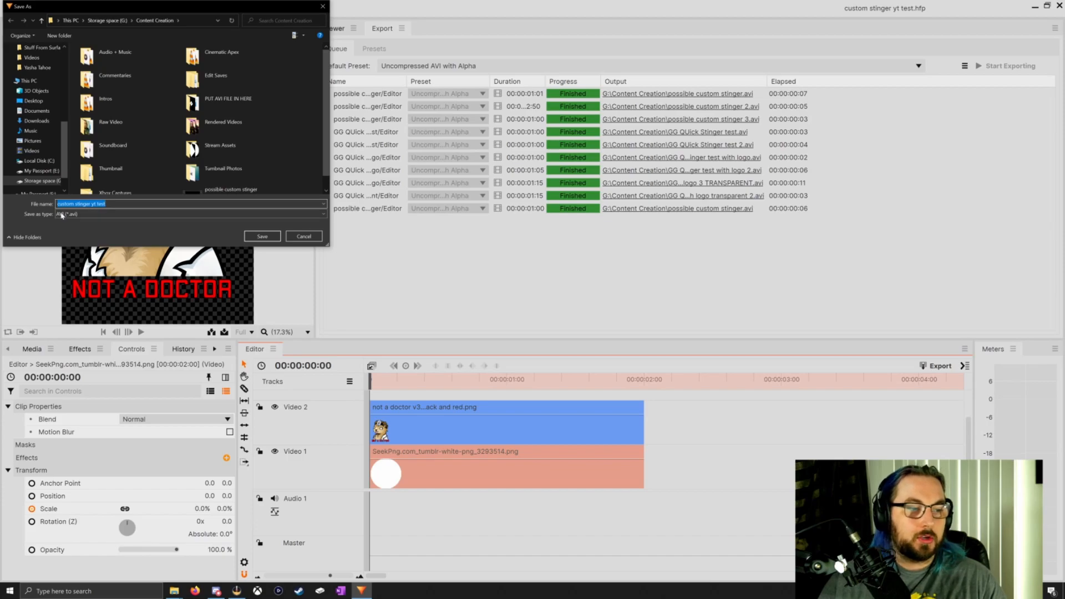
click(262, 237)
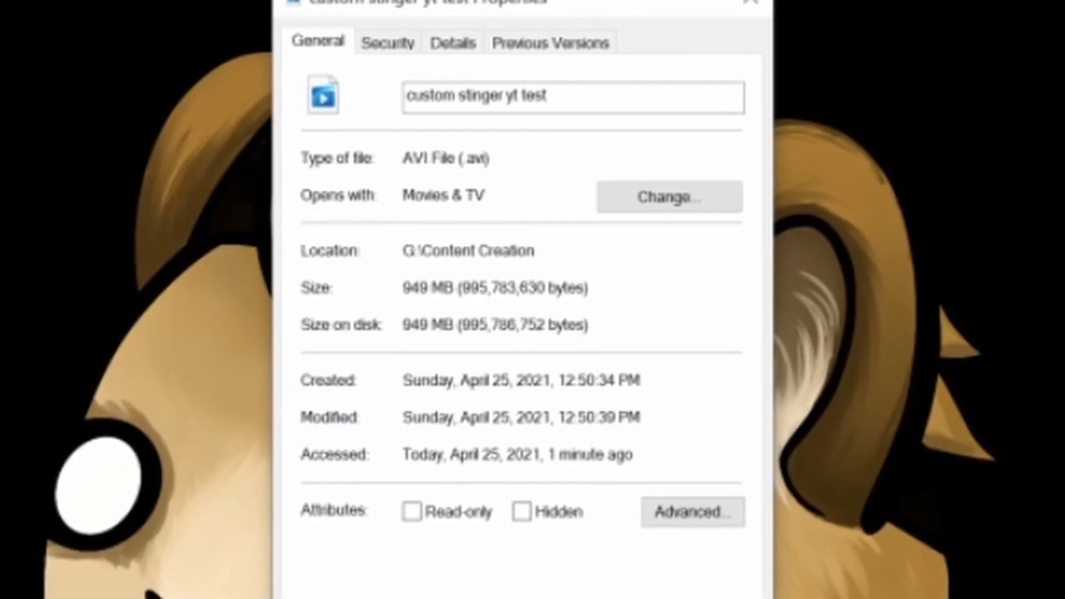
drag(460, 268, 445, 250)
click(460, 269)
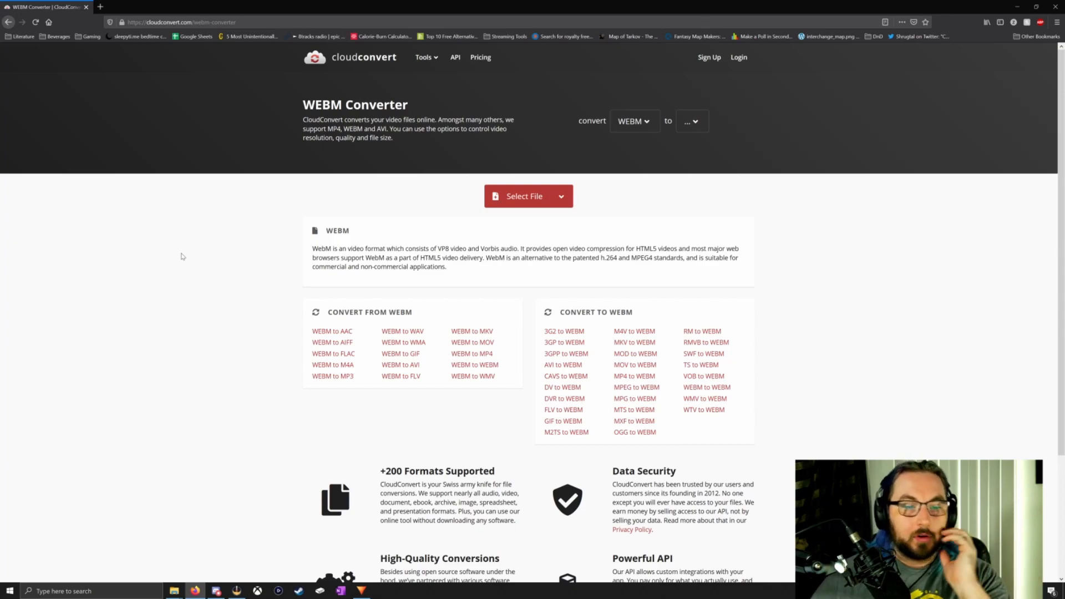
Switch to the CloudConvert WEBM converter in the browser and select the exported "custom stinger yt test" AVI file for conversion
click(541, 197)
scroll(161, 221, up, 5)
click(167, 184)
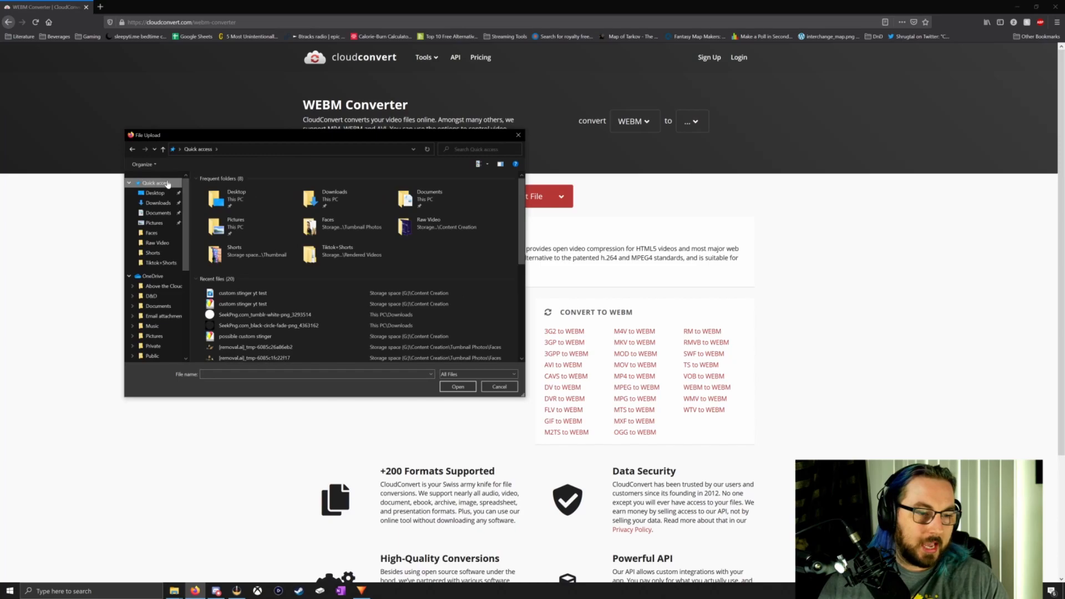
click(263, 294)
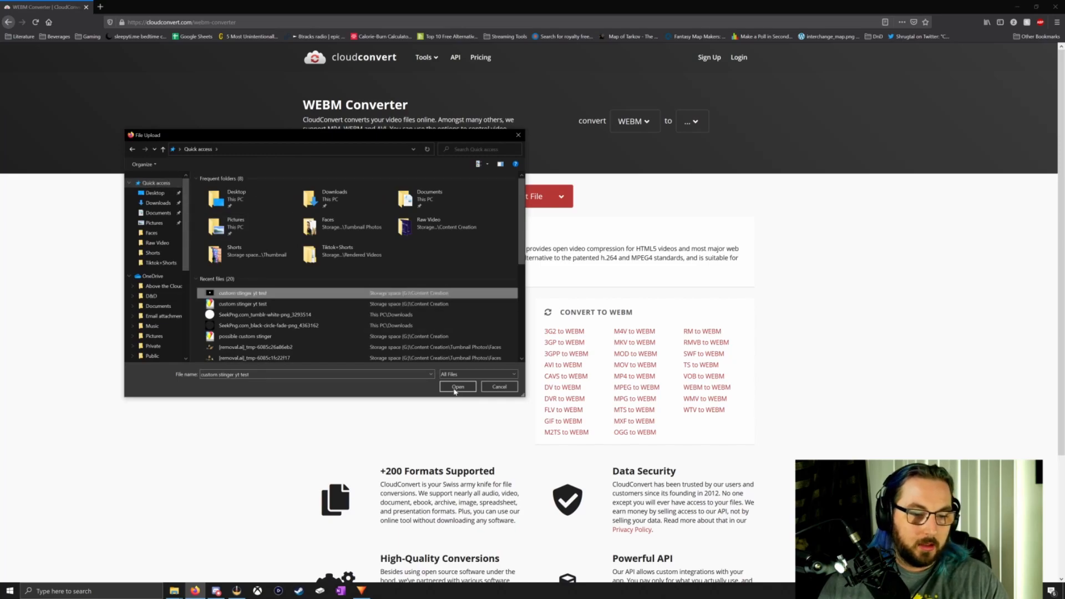
click(456, 387)
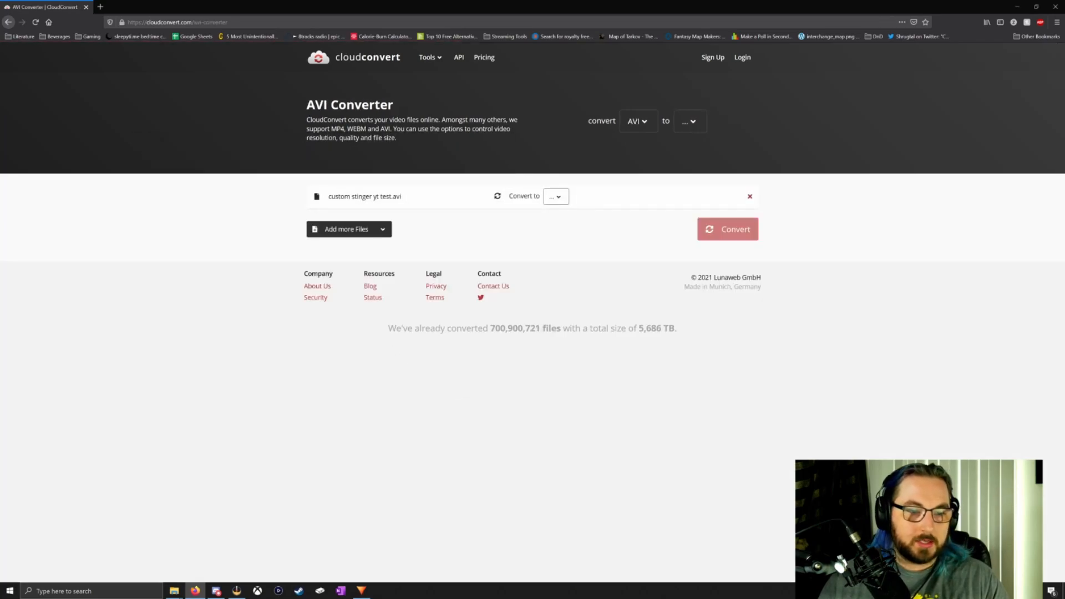
Set the output format of custom stinger yt test.avi to WEBM and start the conversion
click(549, 197)
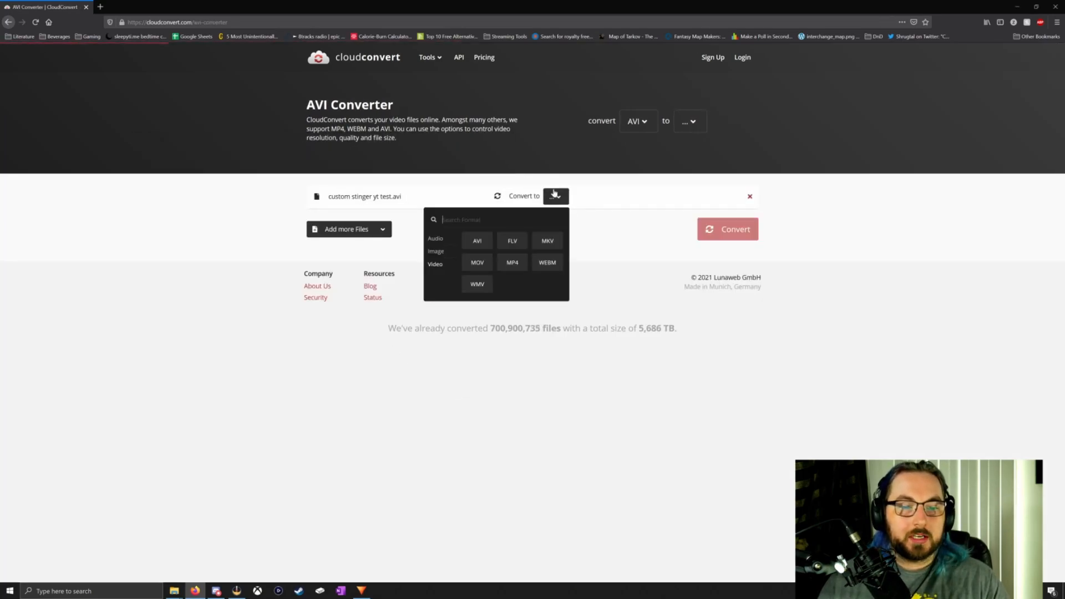
click(547, 265)
click(746, 233)
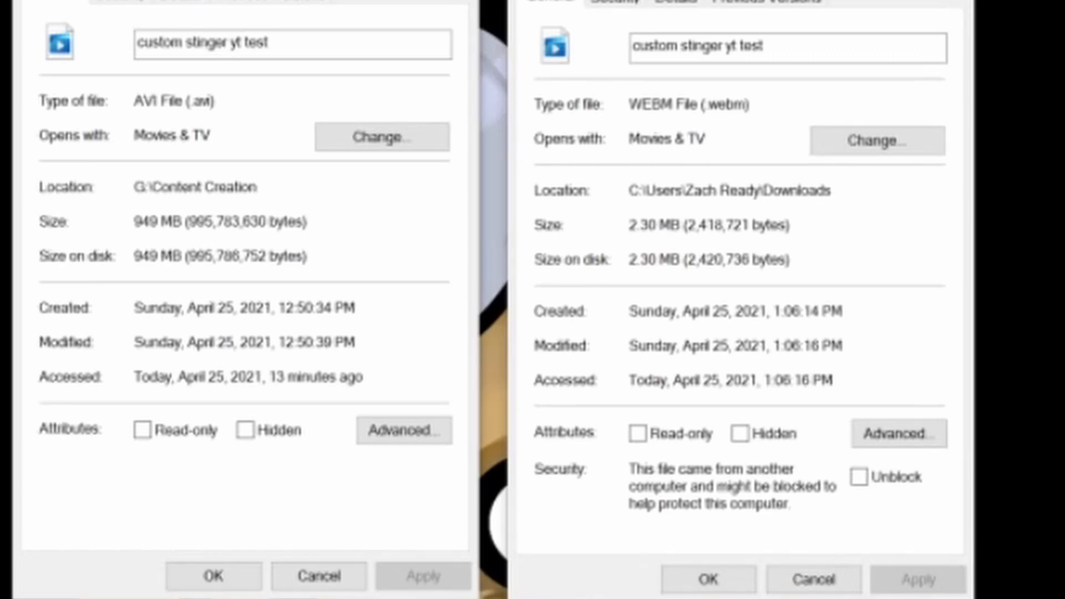
Compare the file sizes of the original AVI and the converted WEBM in their properties
drag(182, 222, 135, 223)
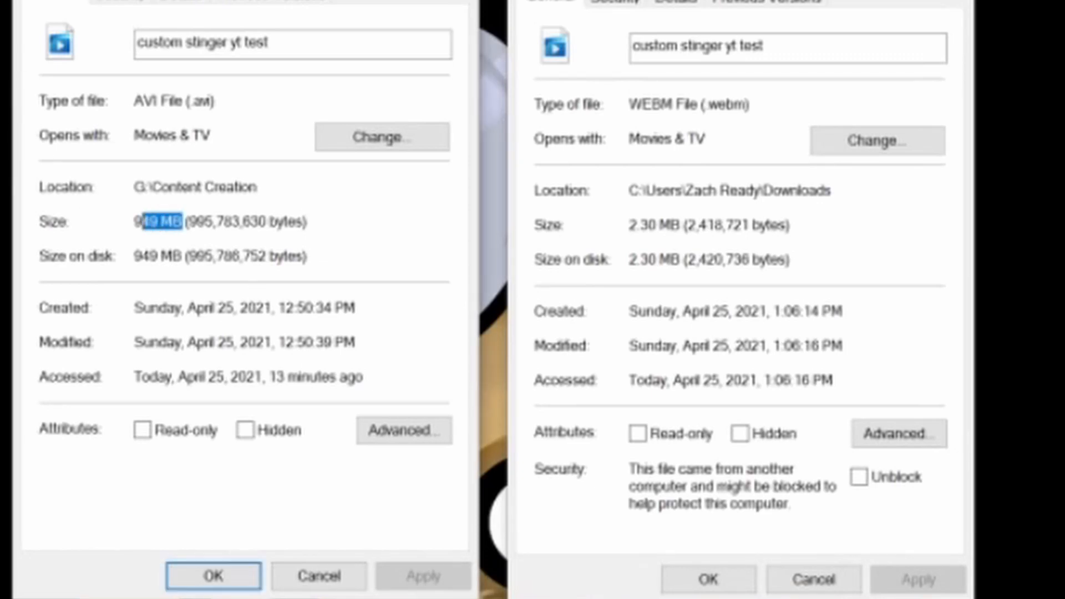
drag(672, 225, 619, 235)
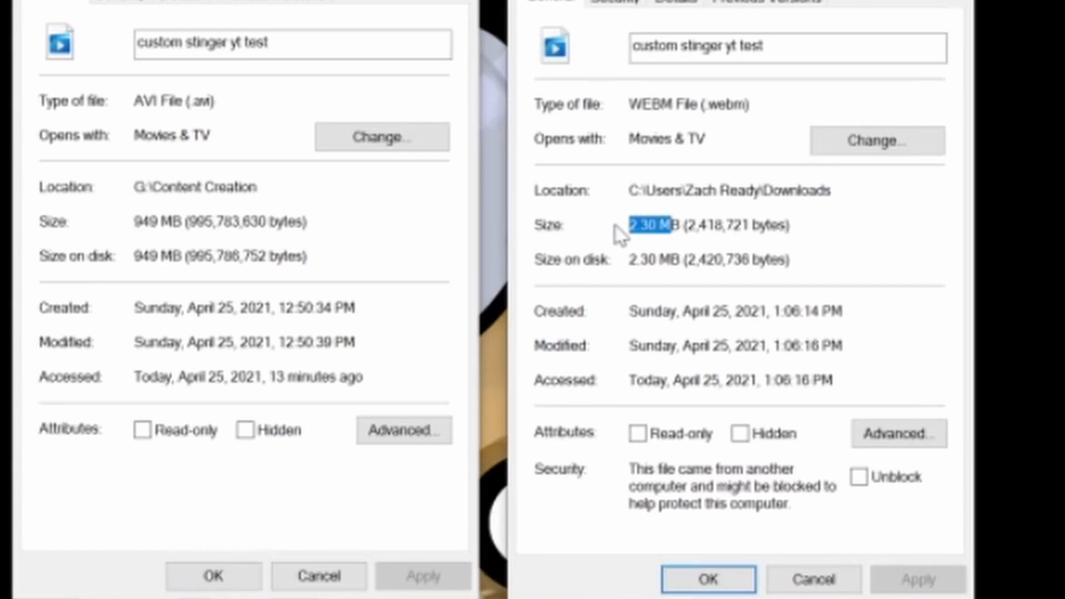